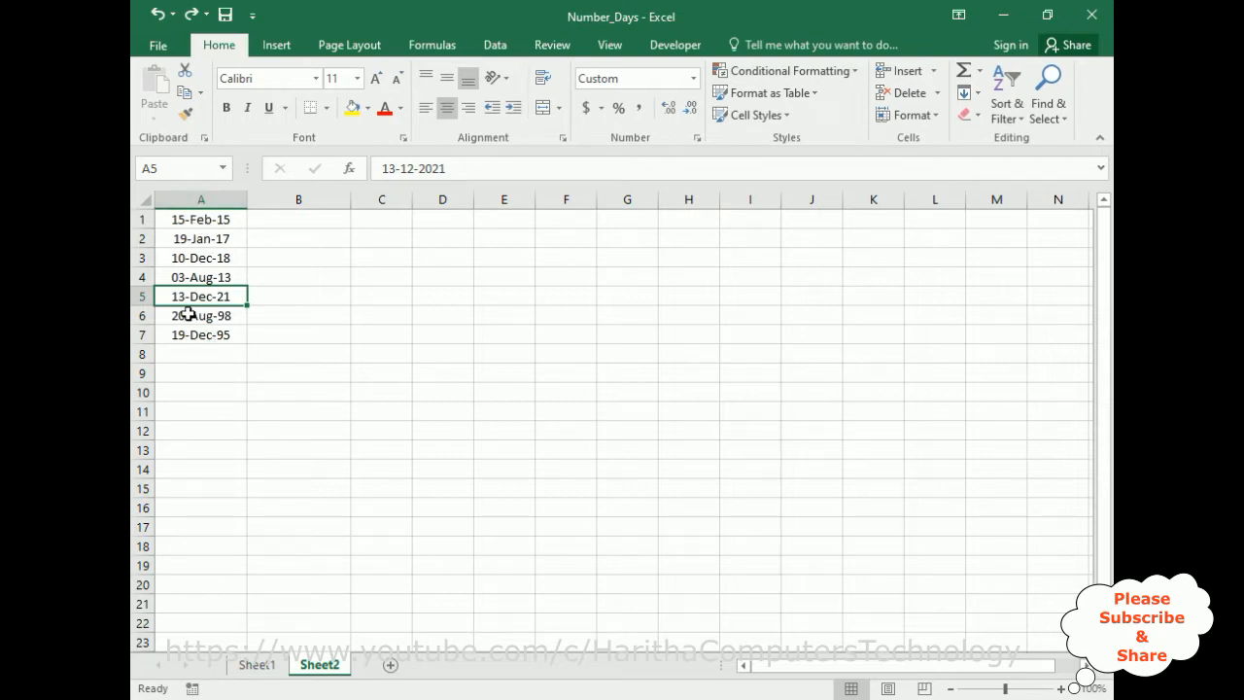
# Enter the formula =TEXT(A1:A7,"DDDD") in cell B1 to return the weekday name of the first date.
pyautogui.click(284, 221)
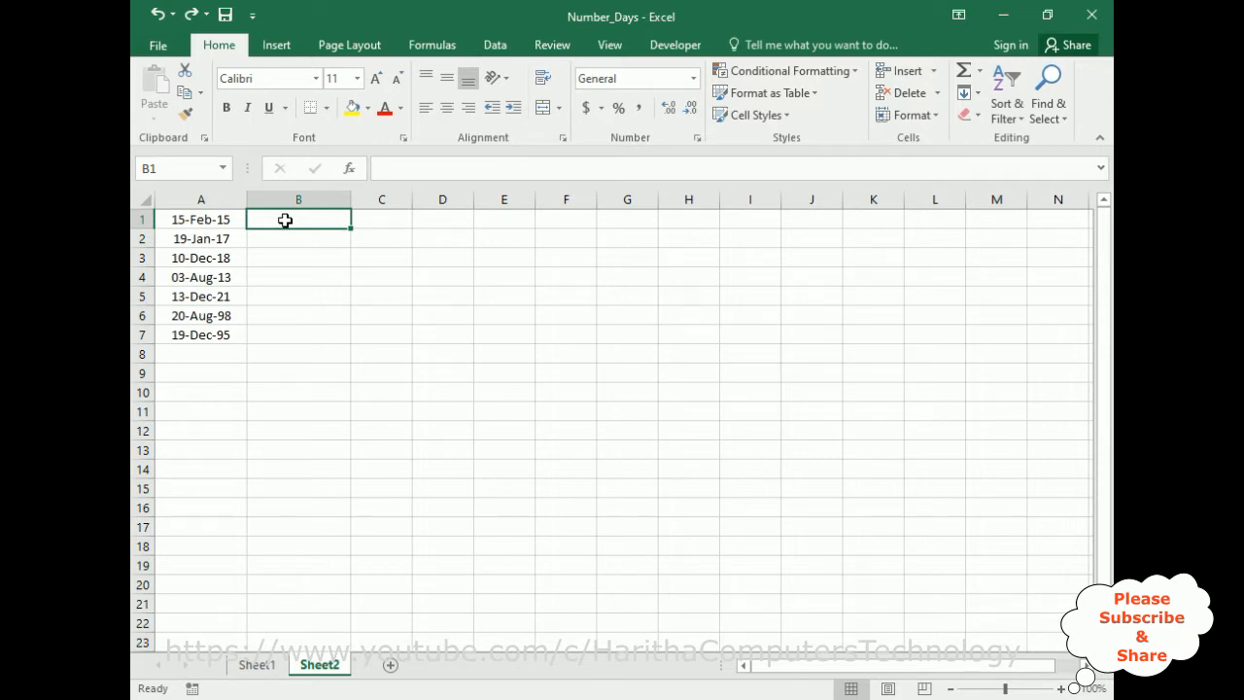
pyautogui.write('=te')
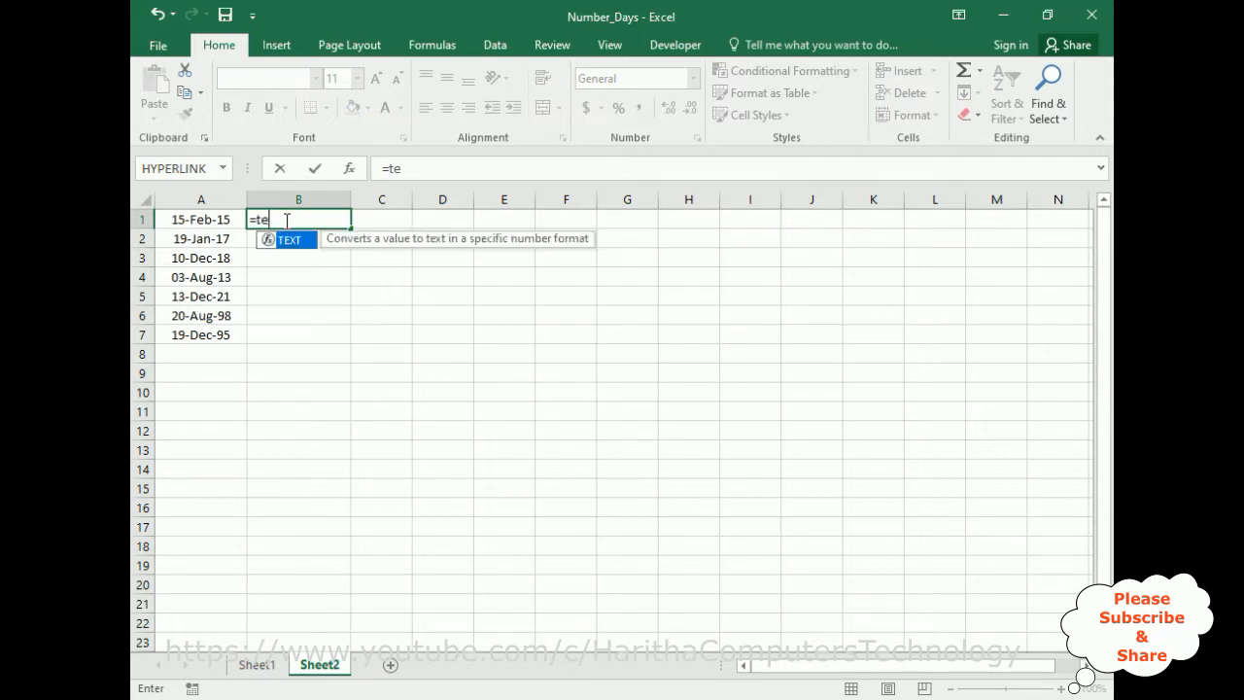
pyautogui.write('xt')
pyautogui.press('Tab')
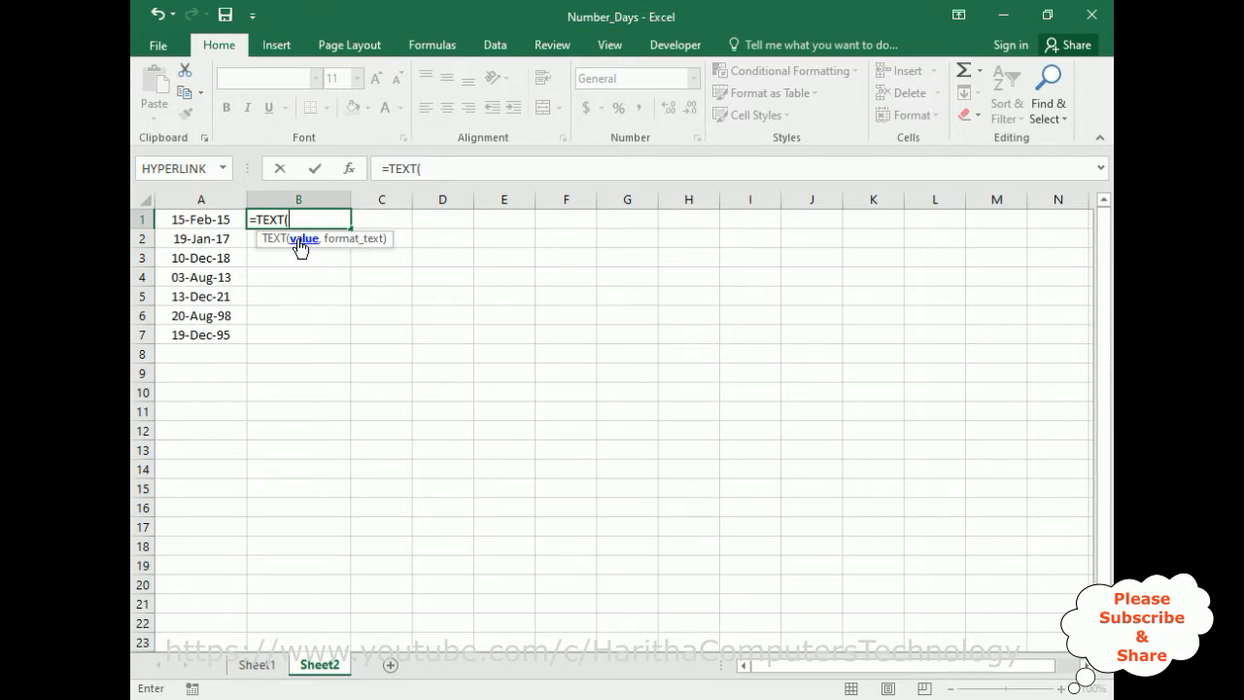
pyautogui.click(169, 221)
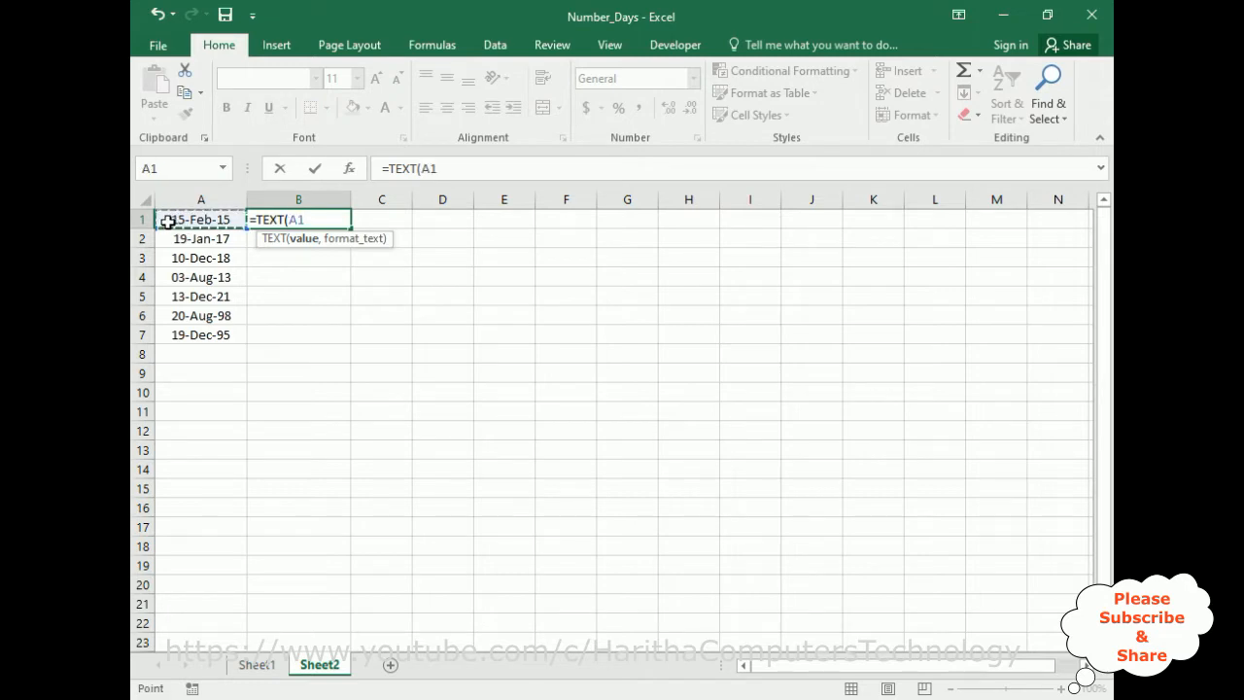
pyautogui.moveTo(168, 220); pyautogui.dragTo(239, 335)
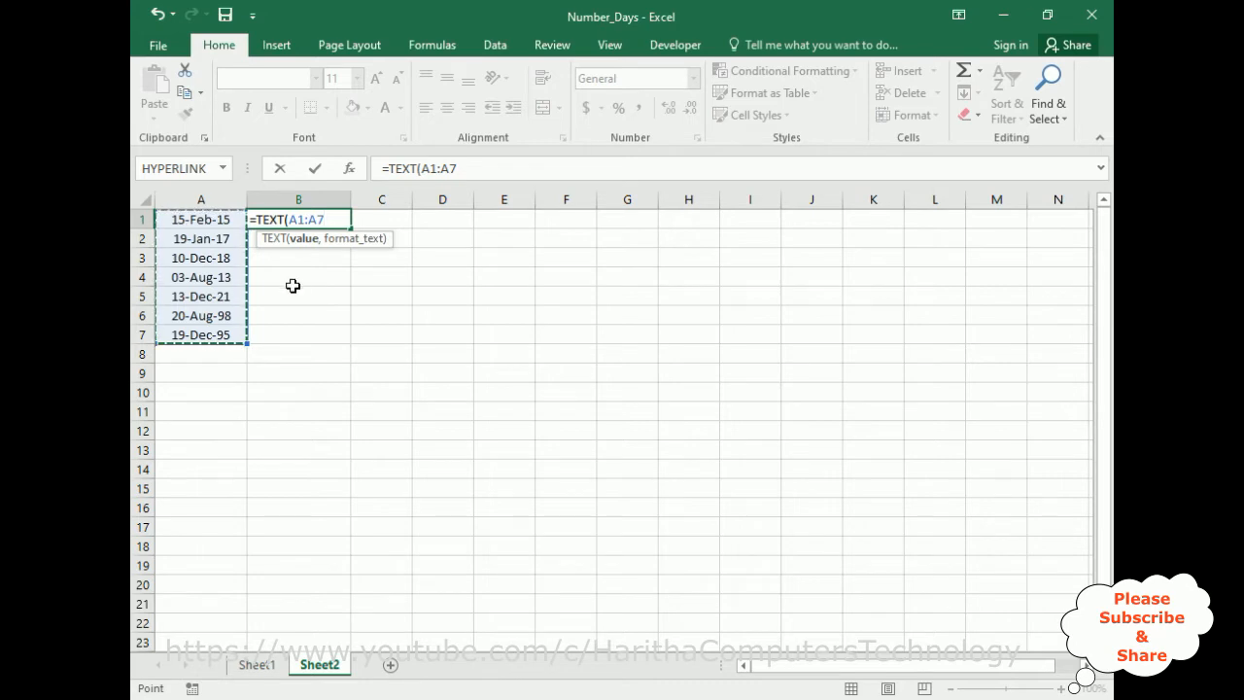
pyautogui.write('m')
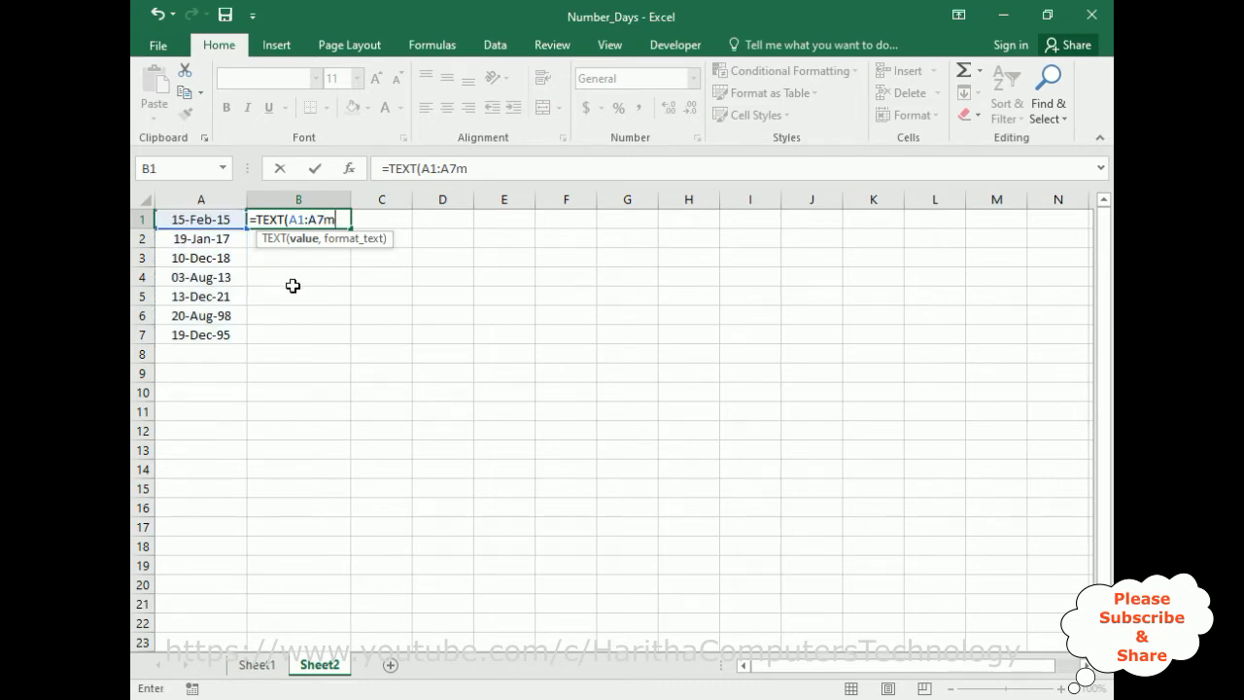
pyautogui.press('BackSpace')
pyautogui.write(',')
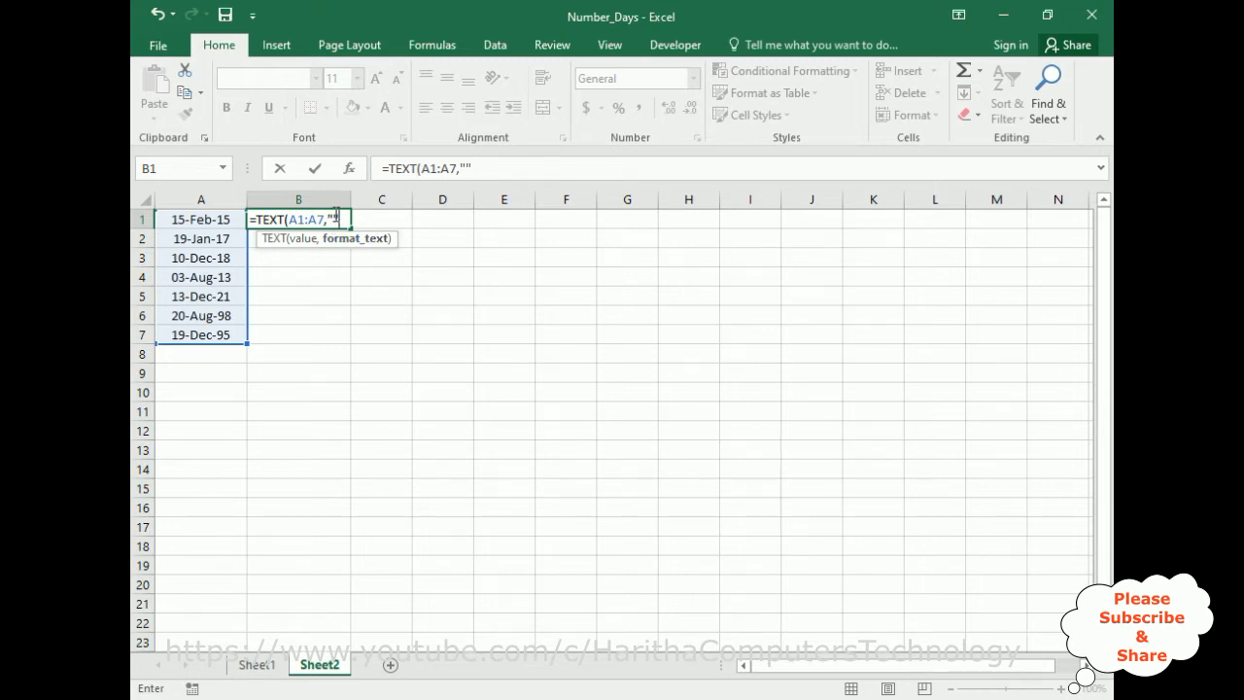
pyautogui.click(334, 218)
pyautogui.write('DDDD')
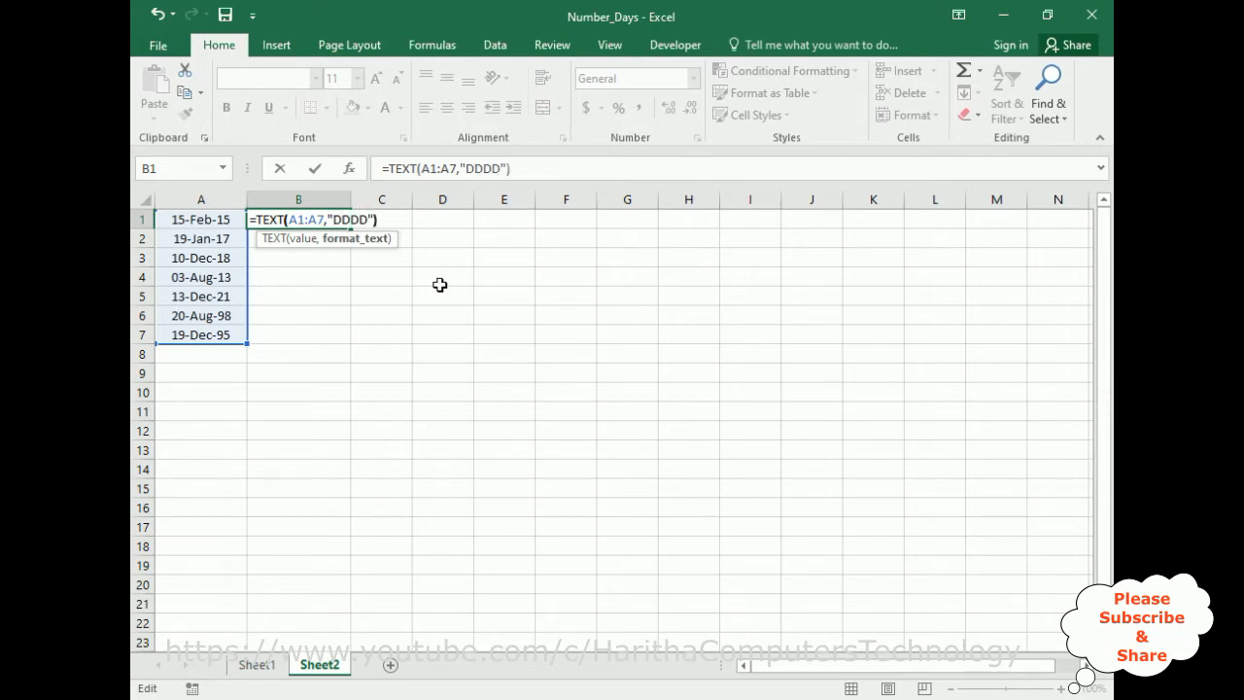
pyautogui.press('Return')
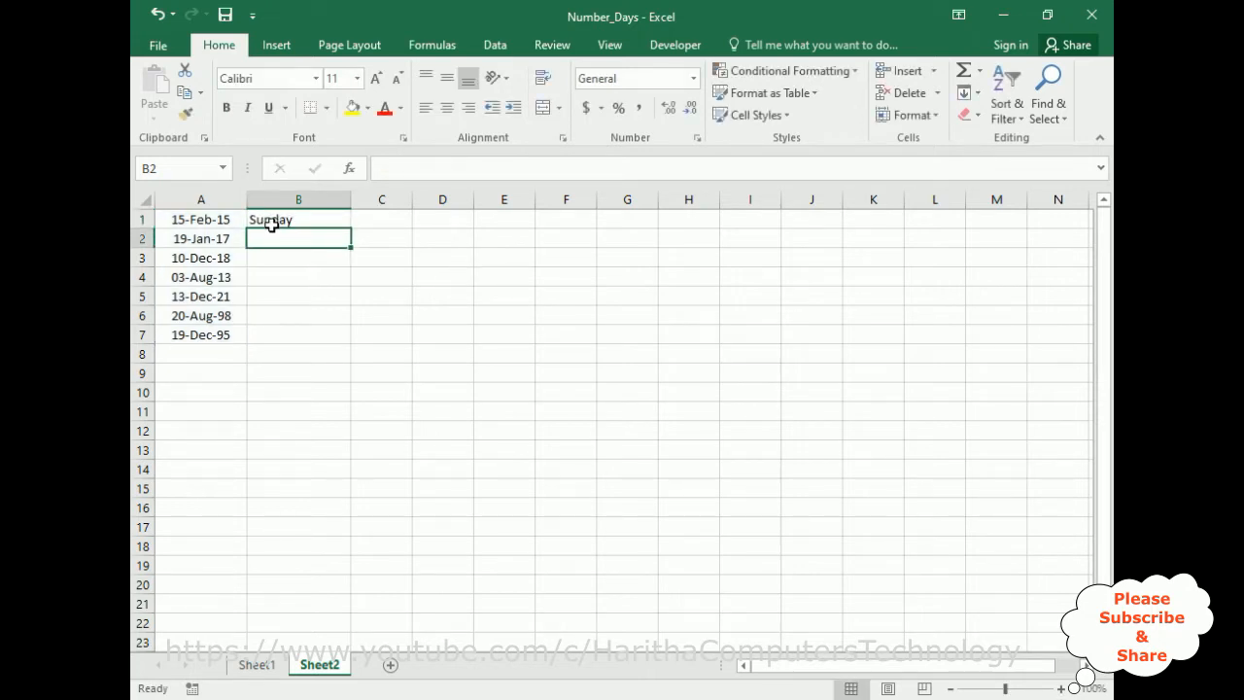
# Fill the weekday formula from B1 down to B7 and center the cells' contents.
pyautogui.click(225, 223)
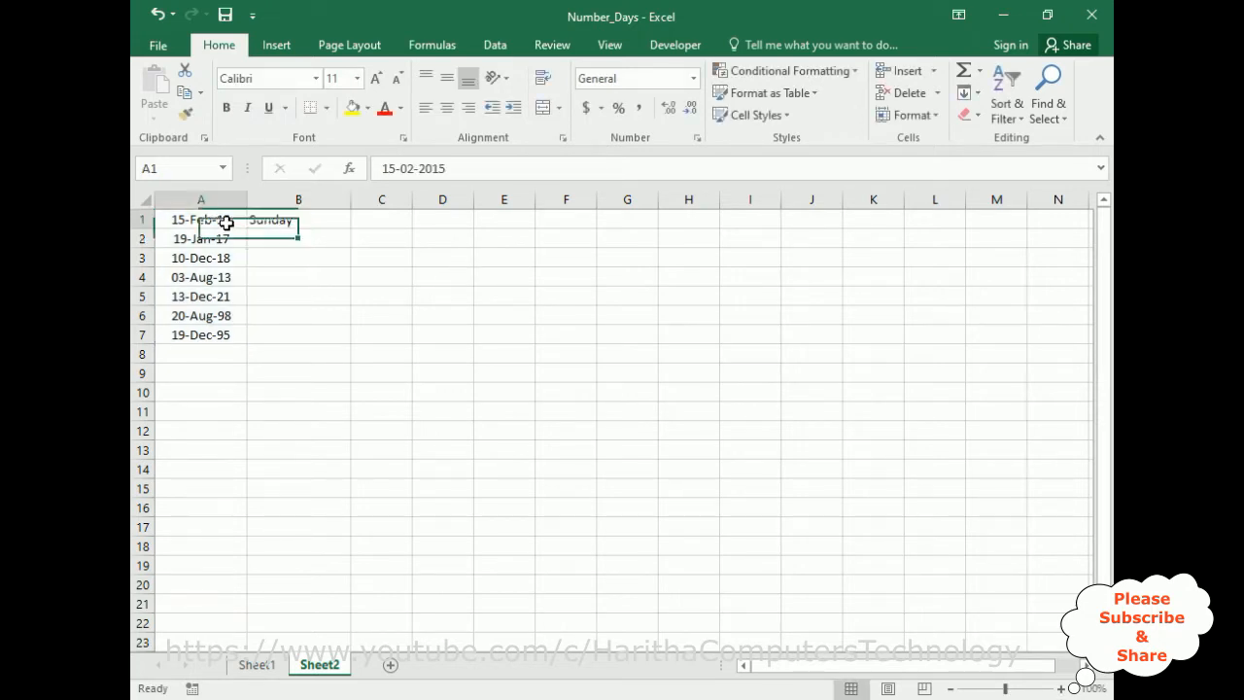
pyautogui.click(309, 222)
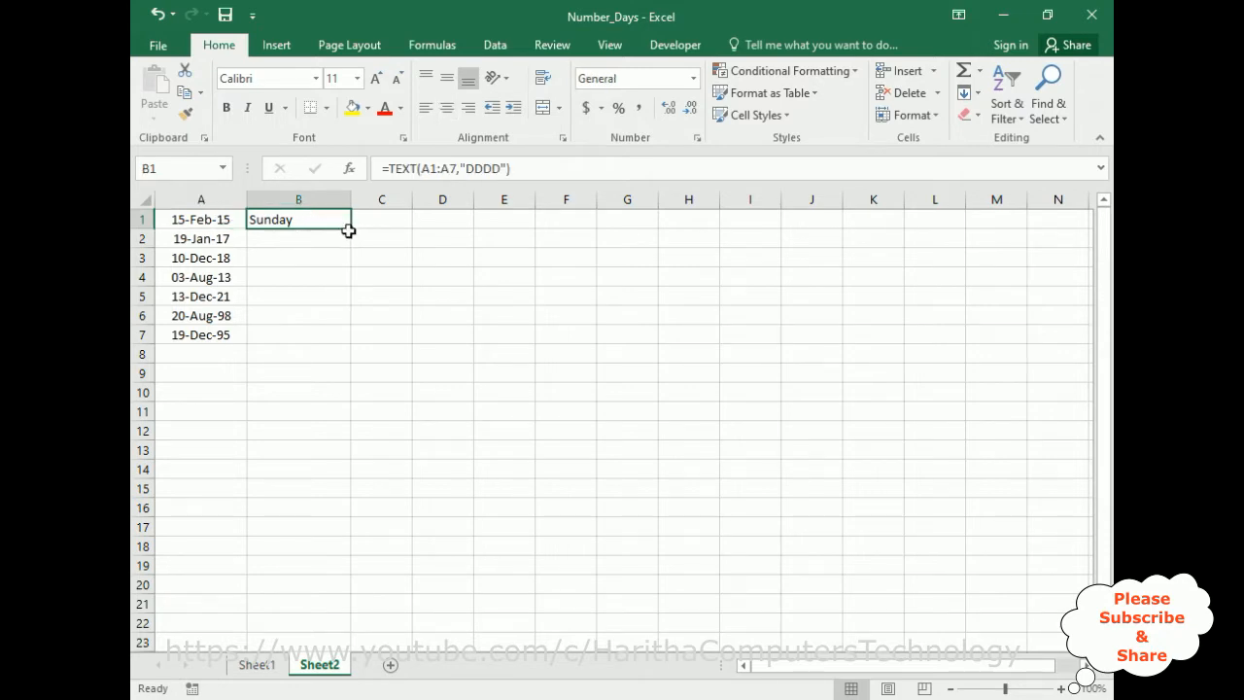
pyautogui.keyDown('ctrl'); pyautogui.click(308, 331); pyautogui.keyUp('ctrl')
pyautogui.click(322, 225)
pyautogui.moveTo(351, 227); pyautogui.dragTo(350, 338)
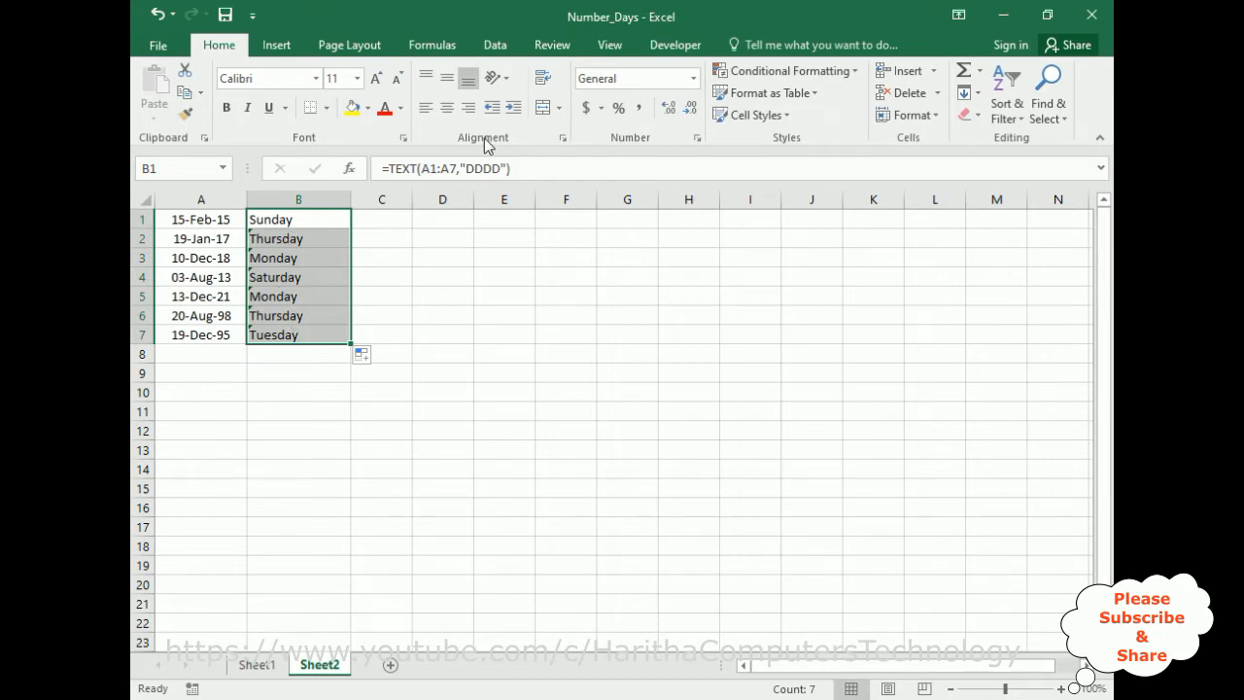
pyautogui.click(448, 109)
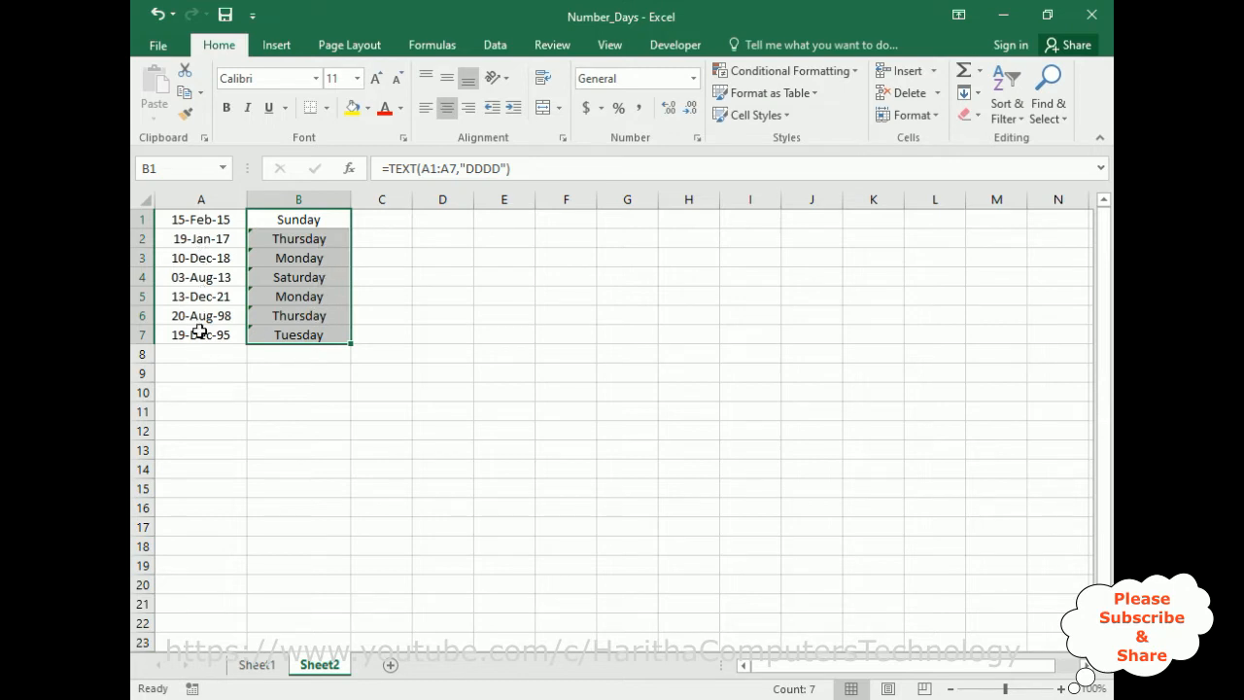
# Look up the current date in the system calendar and enter 01-JUL-2022 in cell A8.
pyautogui.click(1040, 697)
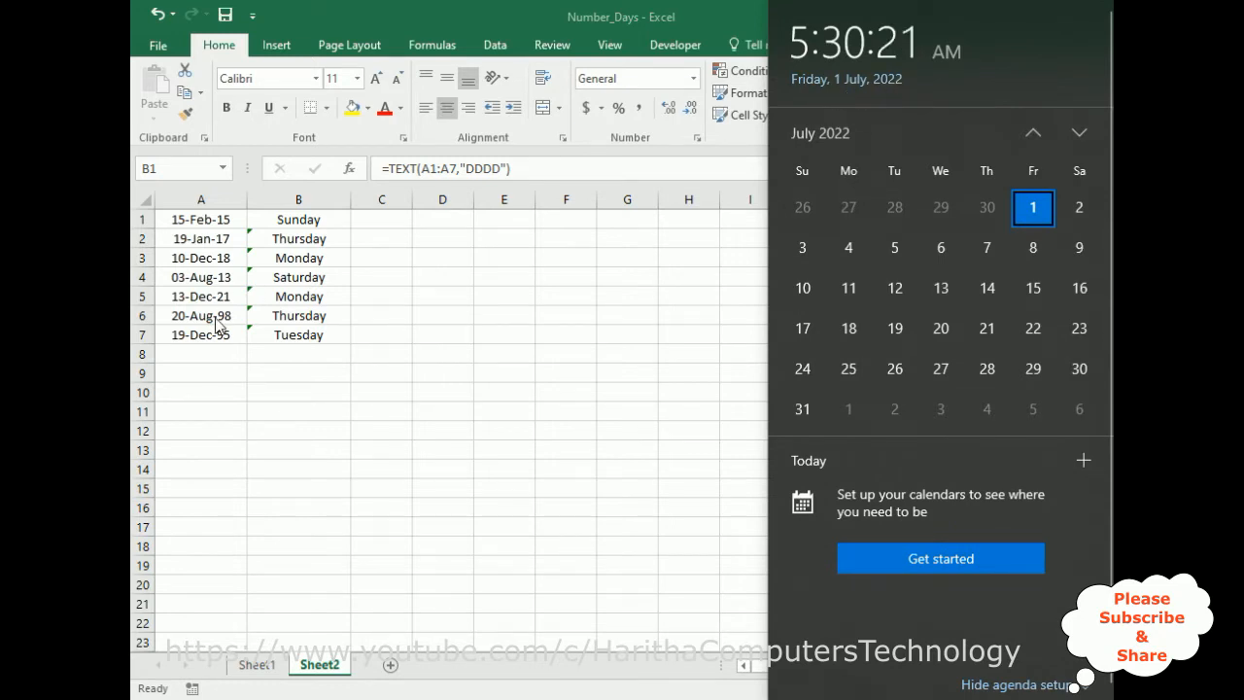
pyautogui.click(192, 357)
pyautogui.click(191, 358)
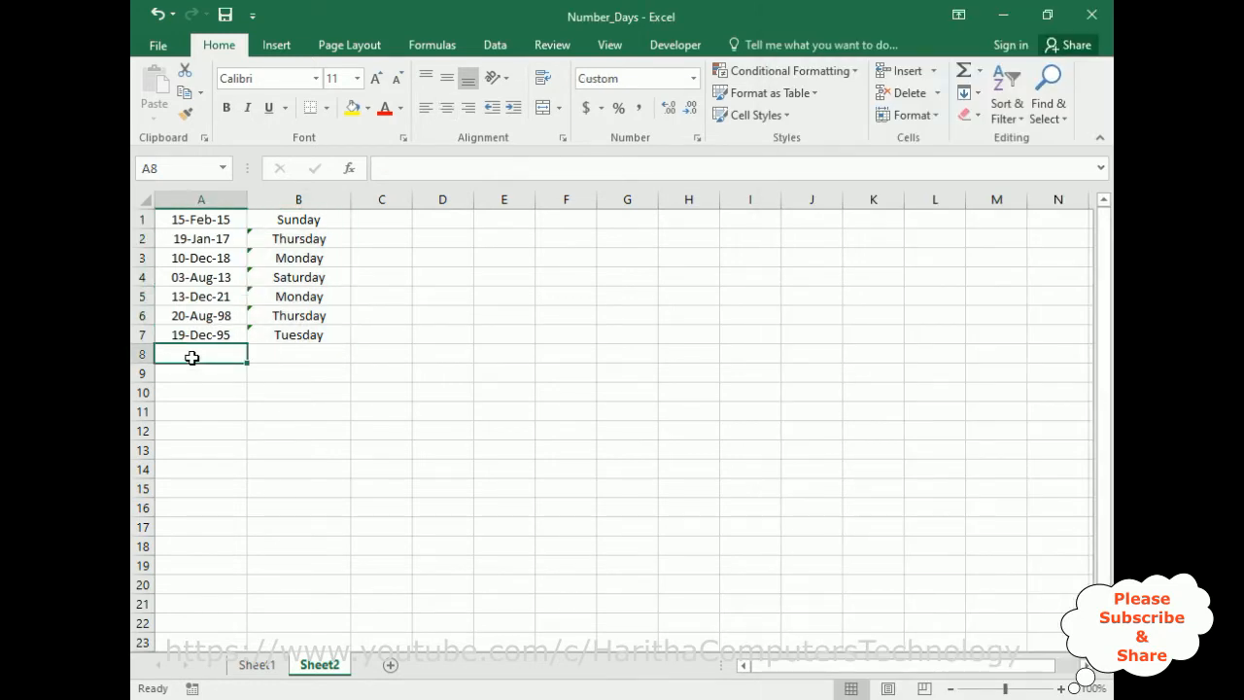
pyautogui.write('01-JUL')
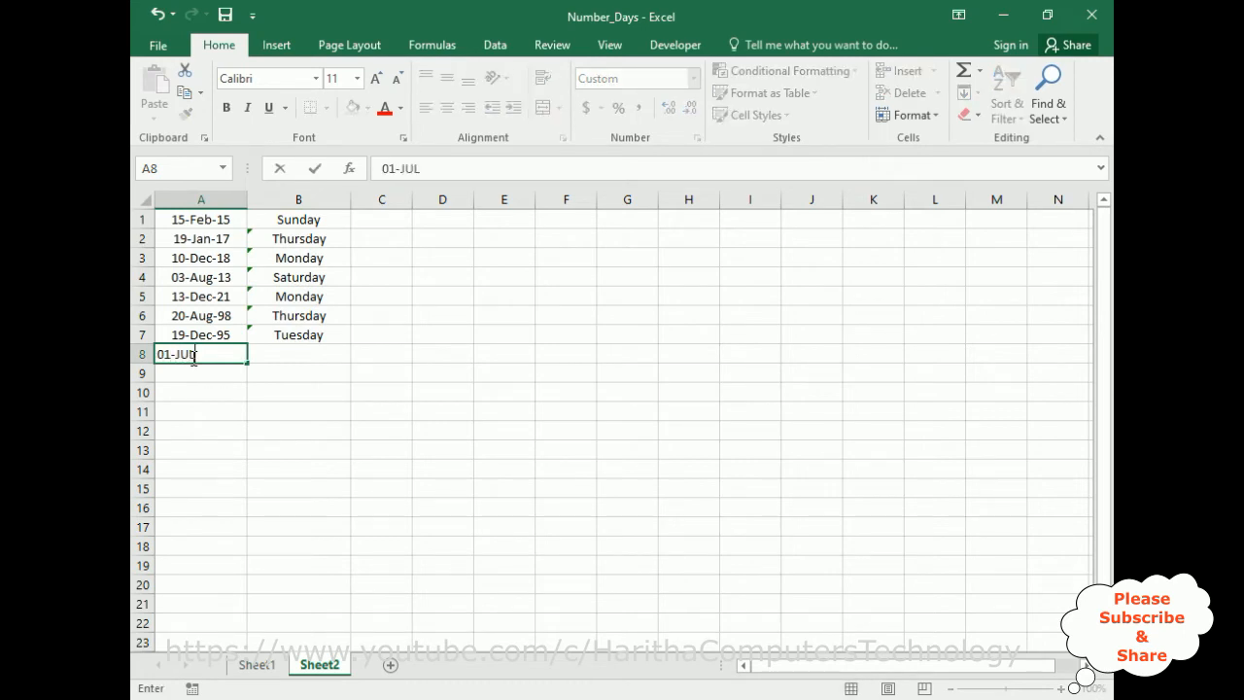
pyautogui.write('-2022')
pyautogui.press('Tab')
# Copy the weekday formula from B7 down into B8 and check the day against the system calendar.
pyautogui.hotkey('ctrl', 'd')
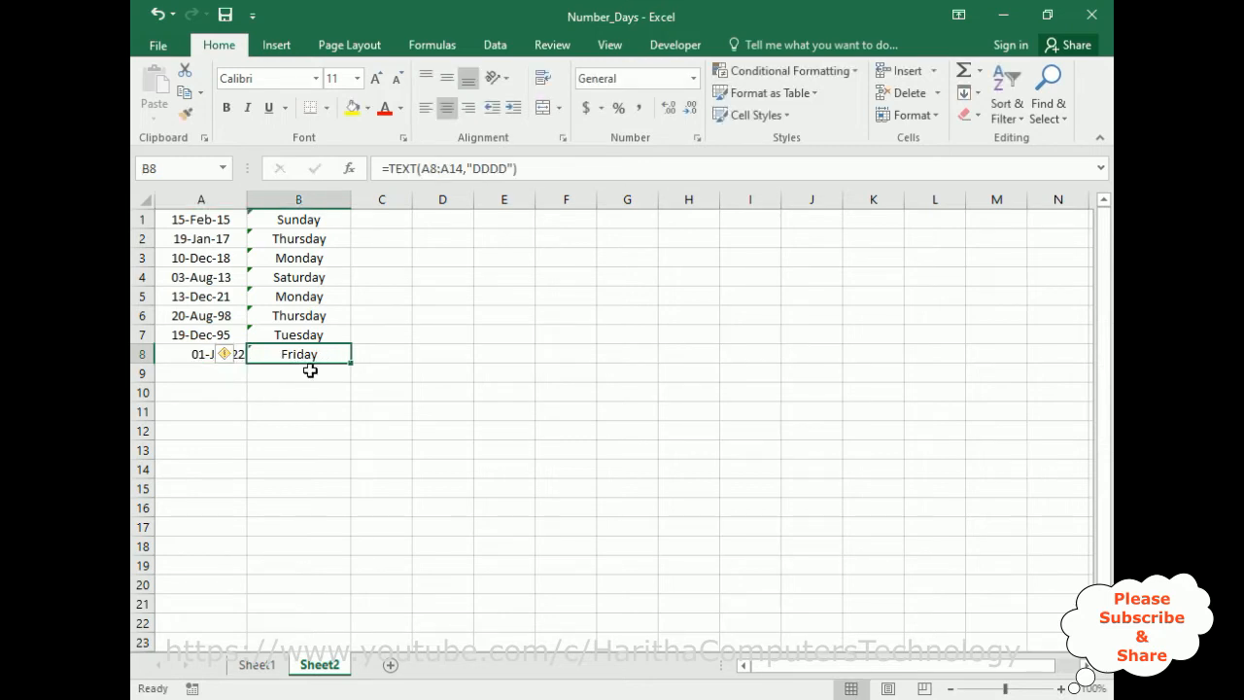
pyautogui.click(1055, 696)
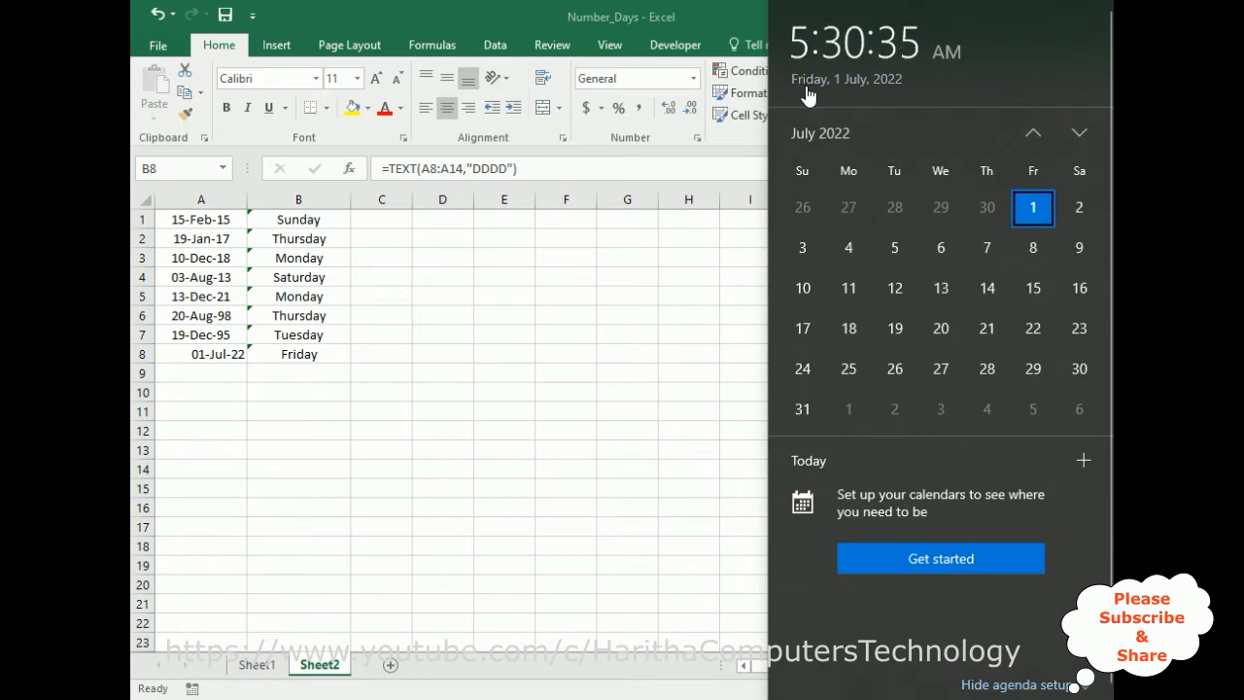
pyautogui.click(345, 357)
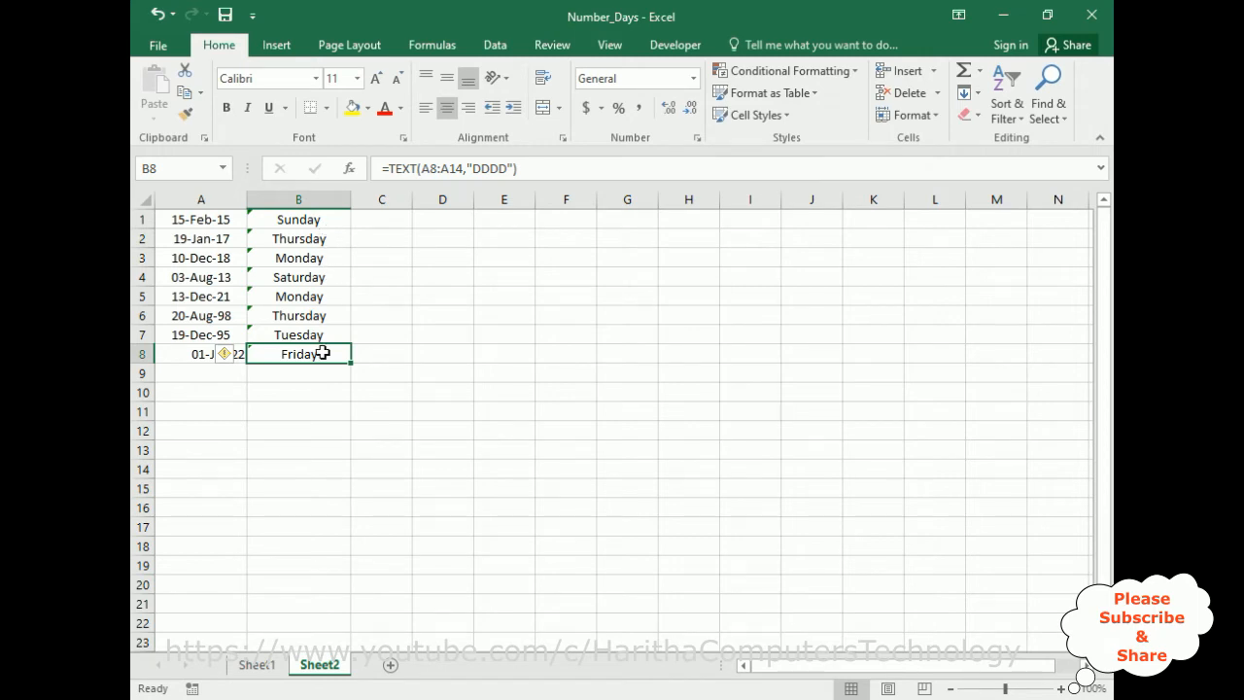
# Enter =TEXT(A1:A8,"MMMM") in C1 of a widened column C and fill it down to C8.
pyautogui.click(392, 221)
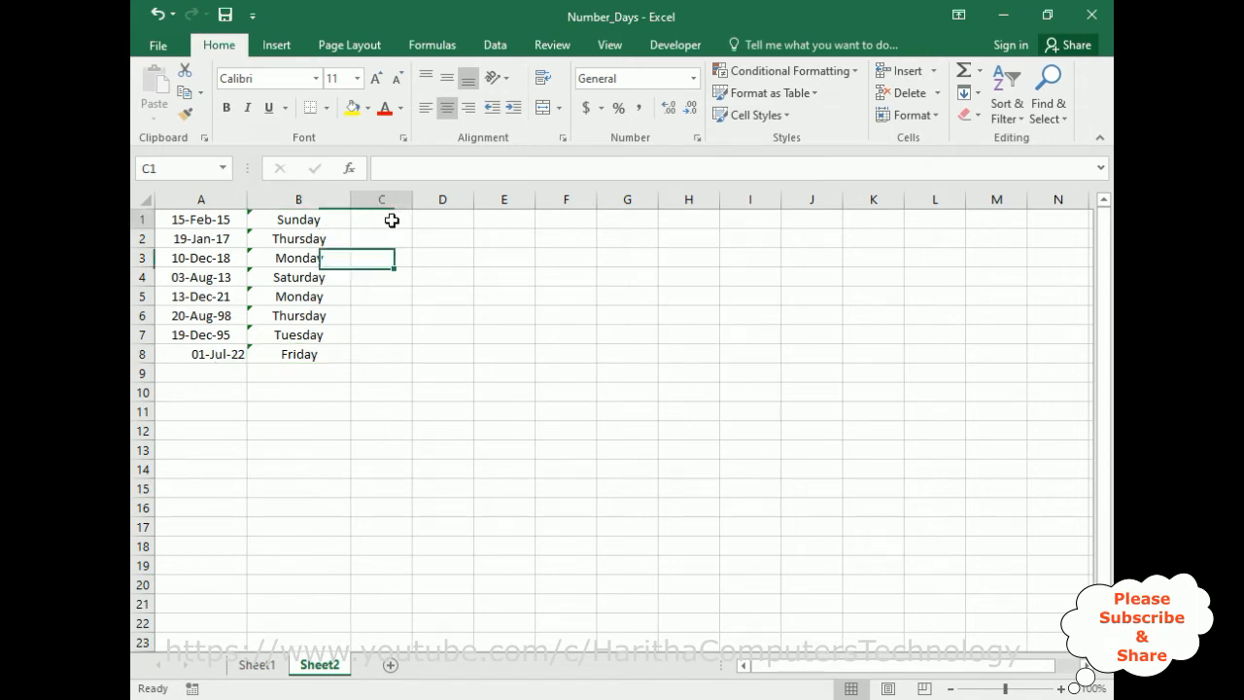
pyautogui.moveTo(413, 199); pyautogui.dragTo(441, 199)
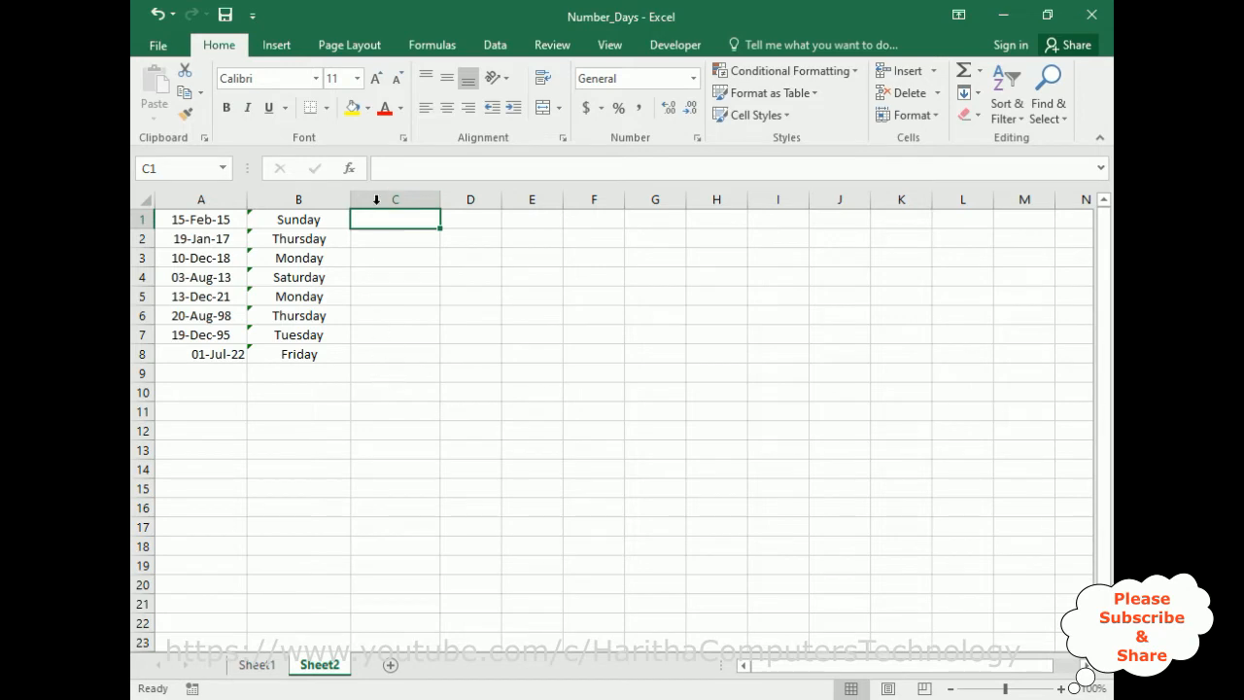
pyautogui.click(408, 169)
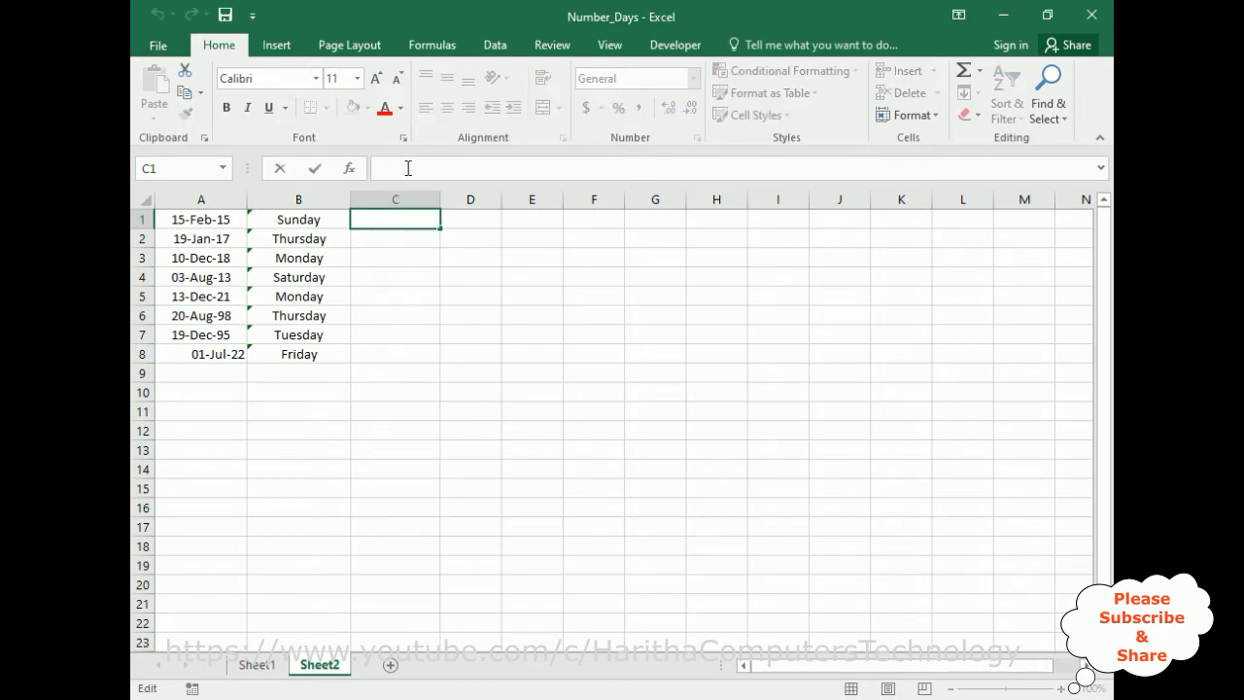
pyautogui.write('=TEXT')
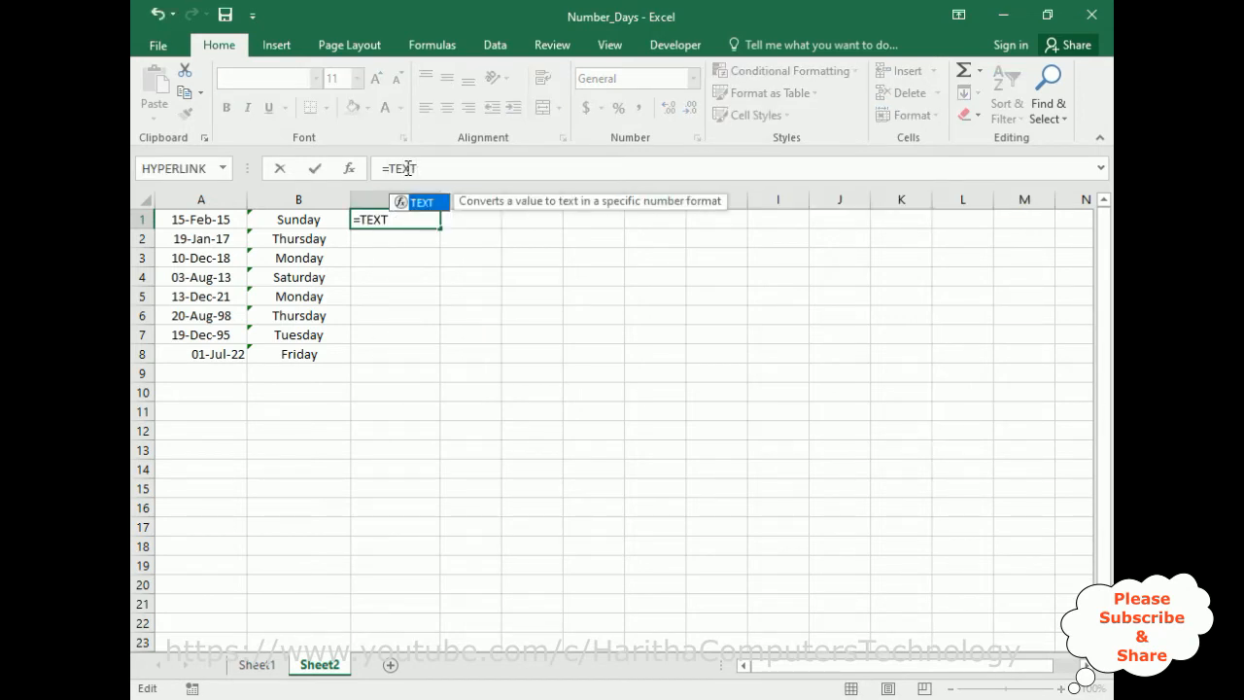
pyautogui.write('(')
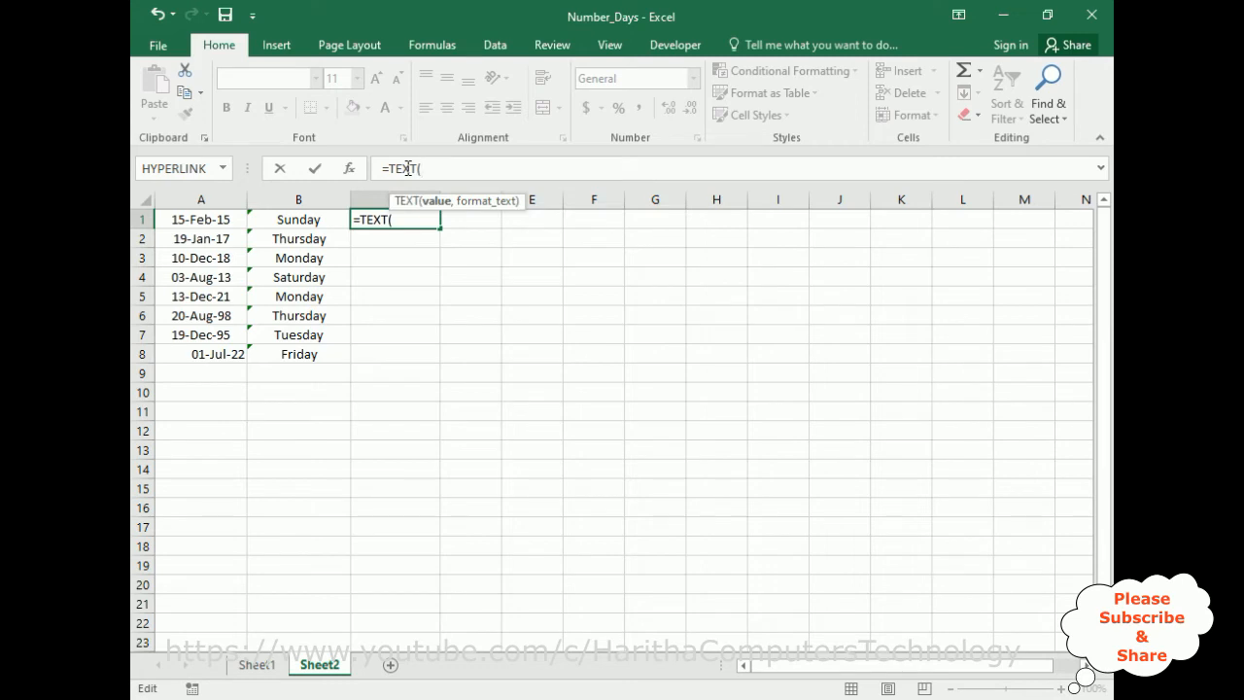
pyautogui.click(170, 221)
pyautogui.keyDown('shift'); pyautogui.click(226, 360); pyautogui.keyUp('shift')
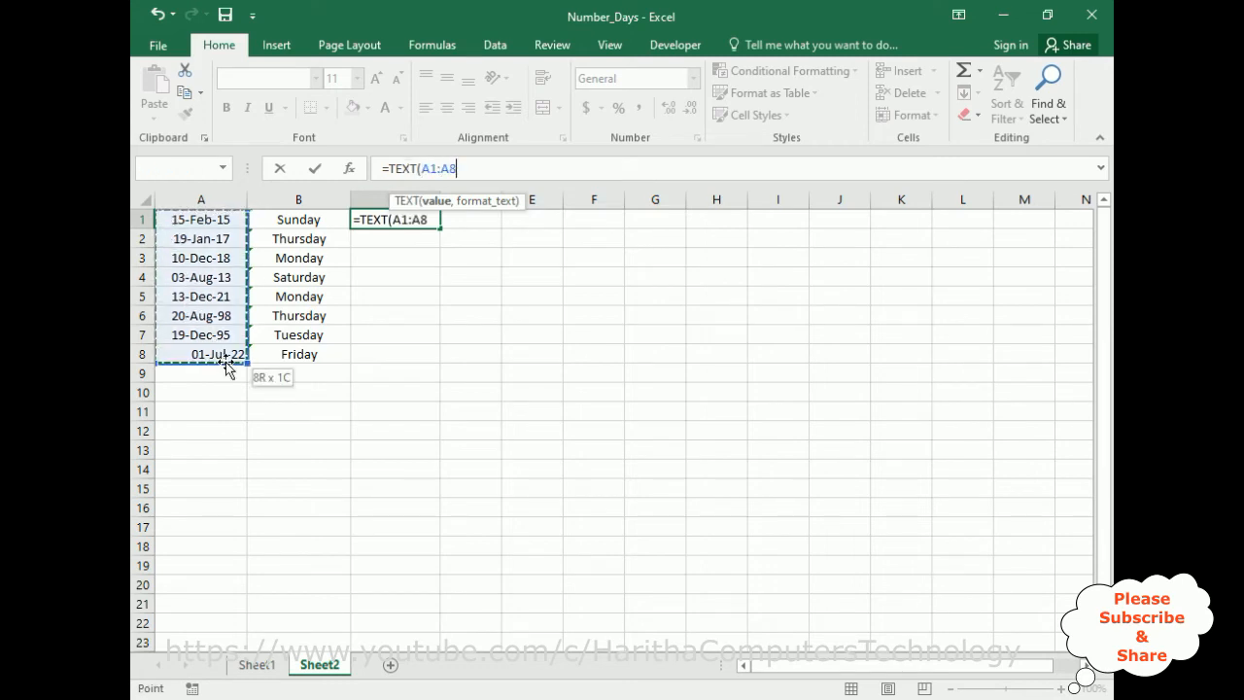
pyautogui.write(',')
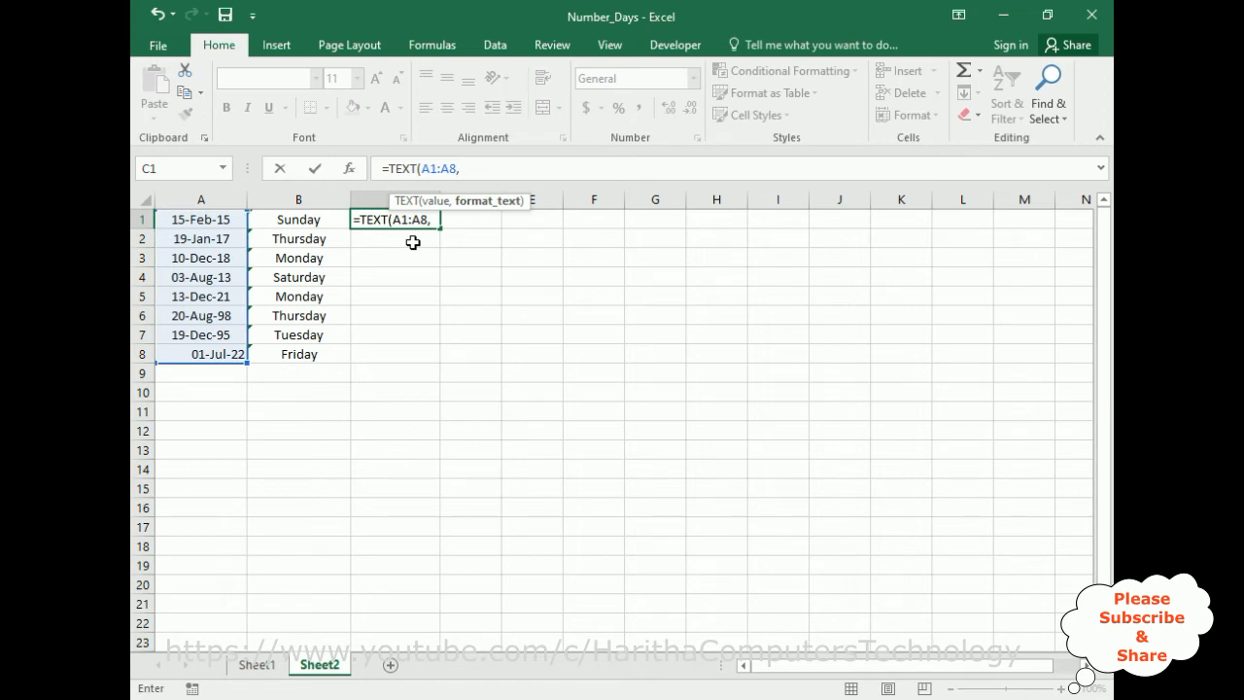
pyautogui.write('"MMMM')
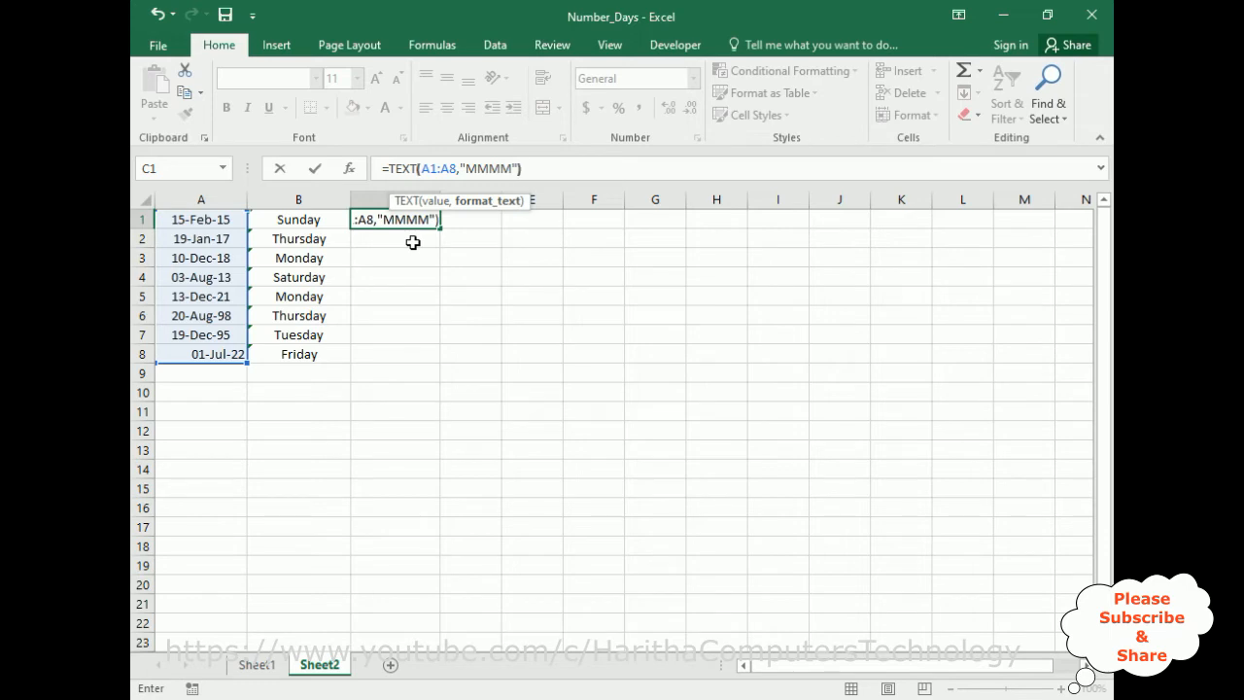
pyautogui.press('Return')
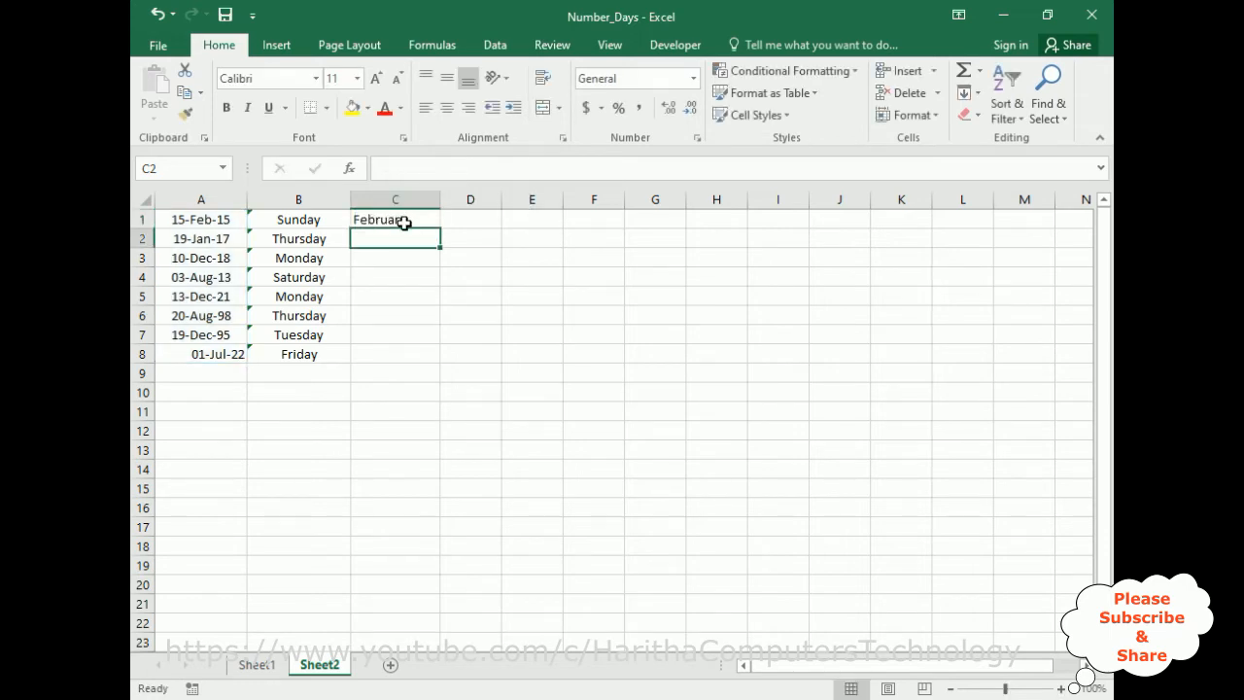
pyautogui.click(406, 221)
pyautogui.moveTo(442, 228); pyautogui.dragTo(442, 360)
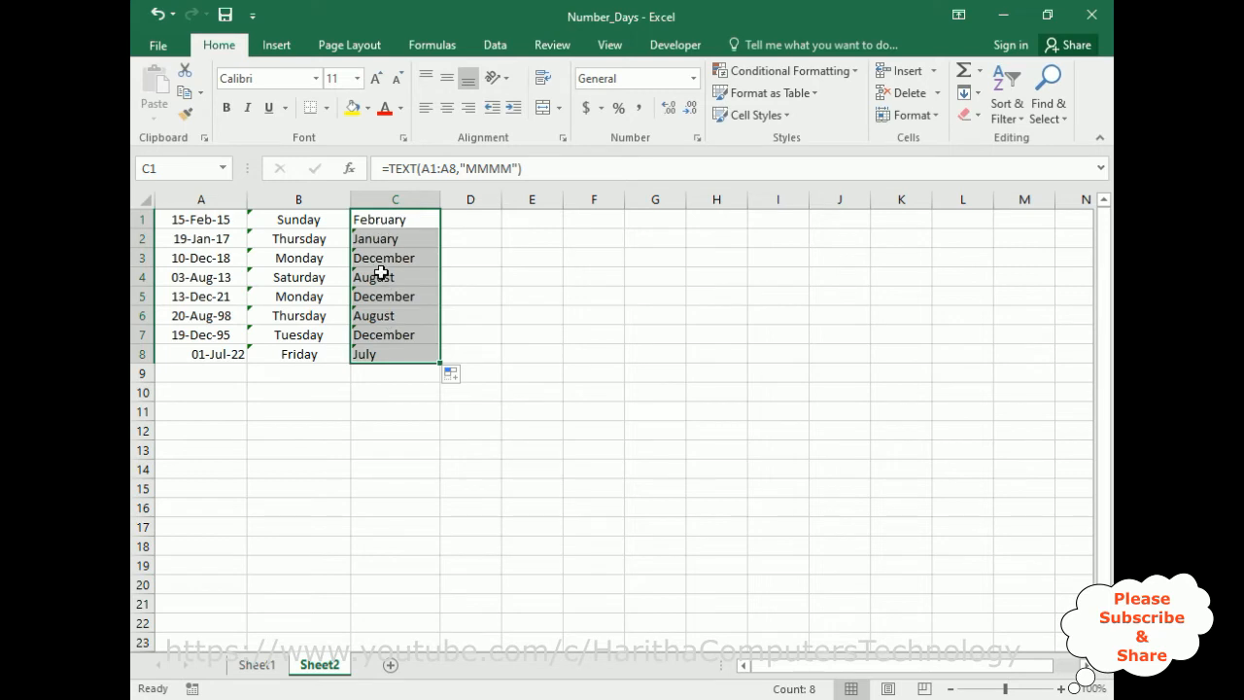
# Change the format code in C1's formula to "MM" and fill the formula down to C8.
pyautogui.moveTo(489, 168); pyautogui.dragTo(511, 168)
pyautogui.press('BackSpace')
pyautogui.press('Return')
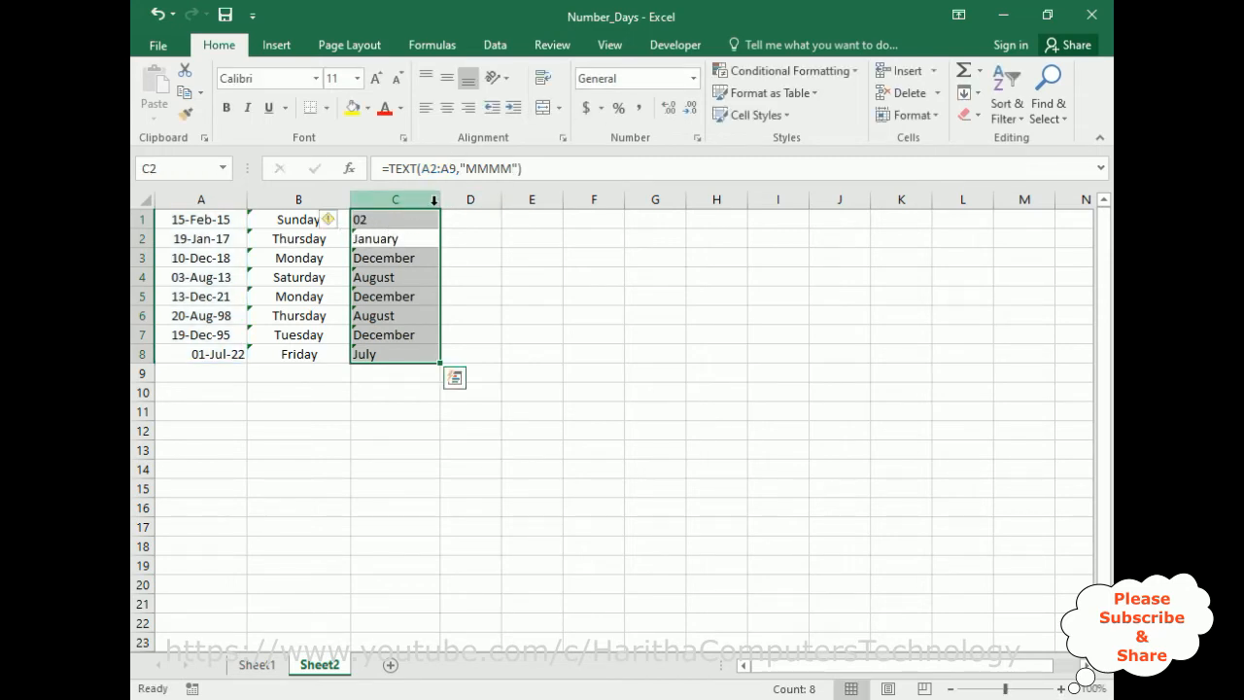
pyautogui.click(429, 225)
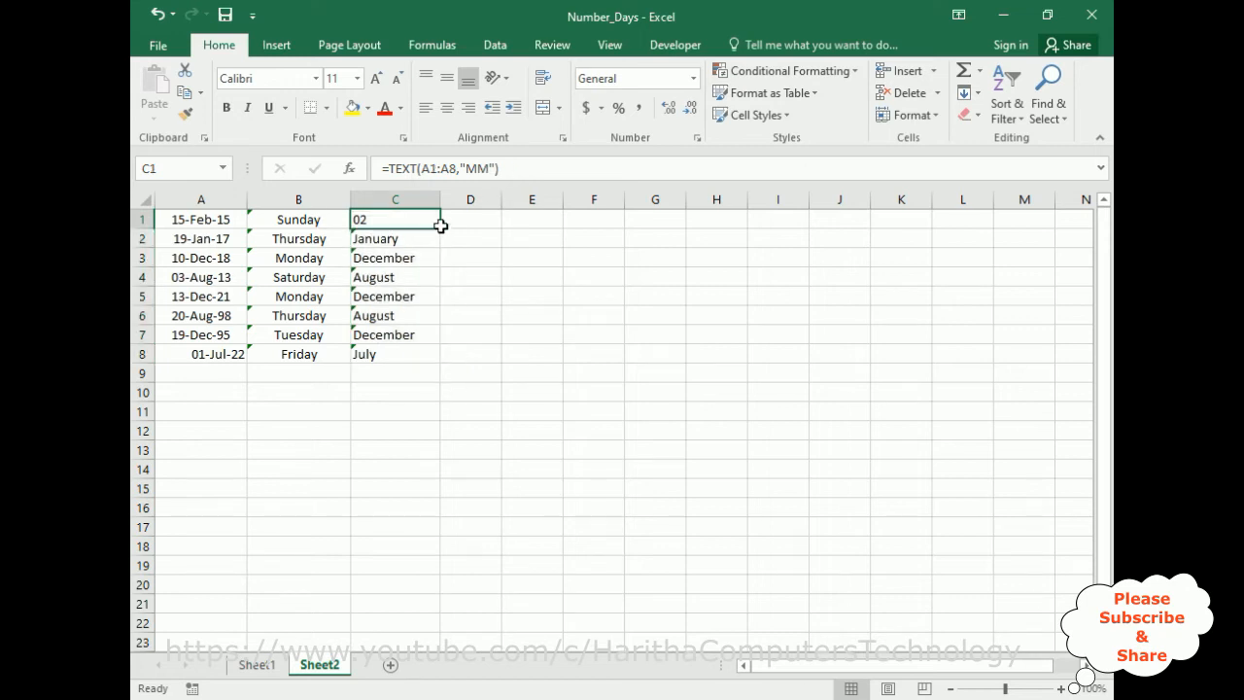
pyautogui.moveTo(441, 227); pyautogui.dragTo(438, 362)
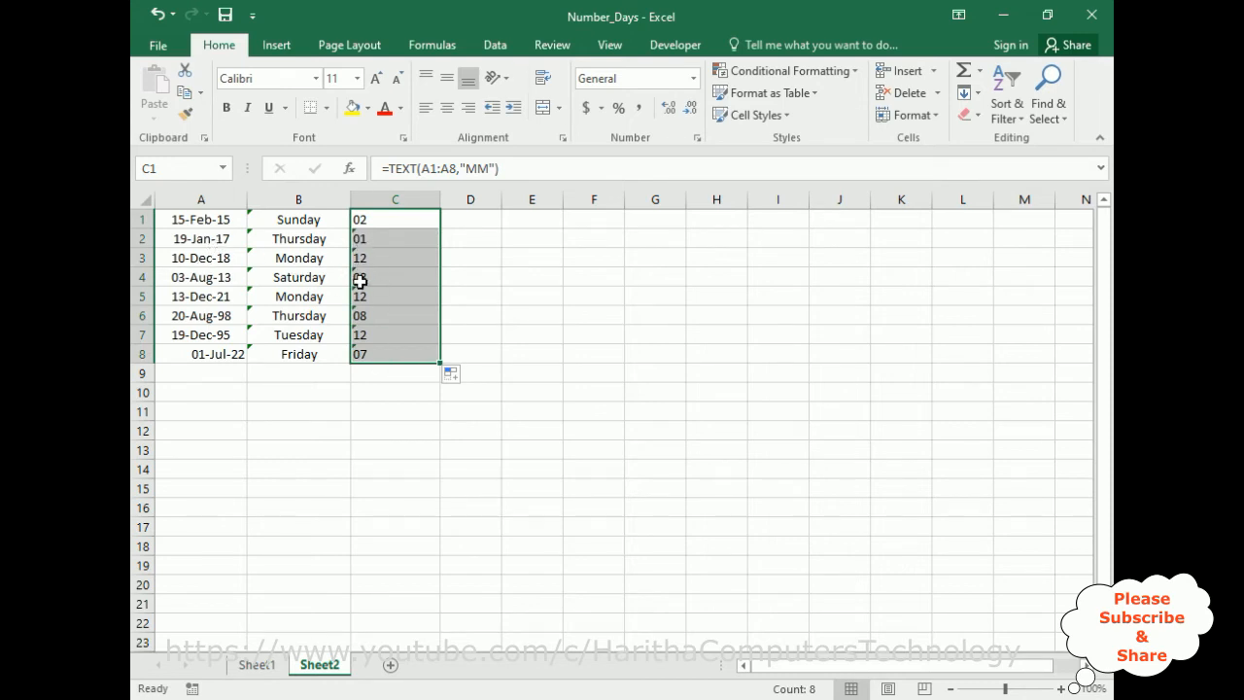
# Change the format code in C1's TEXT formula to "MMM" for abbreviated month names.
pyautogui.click(492, 171)
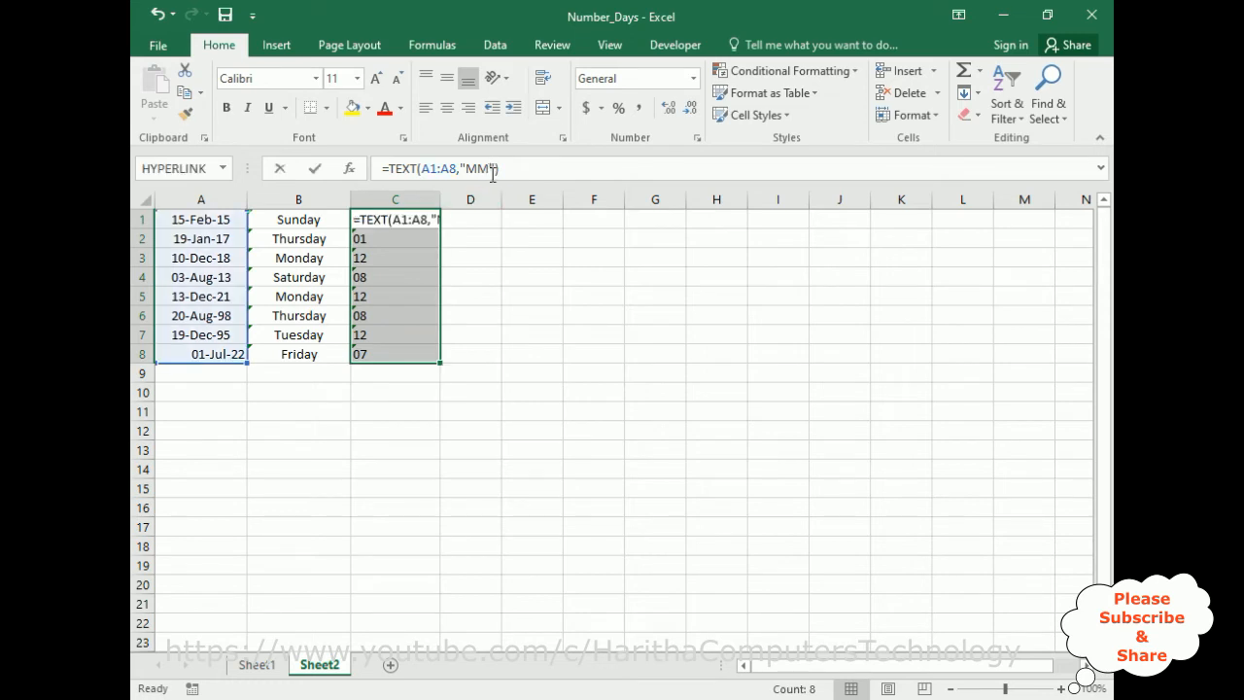
pyautogui.write('M')
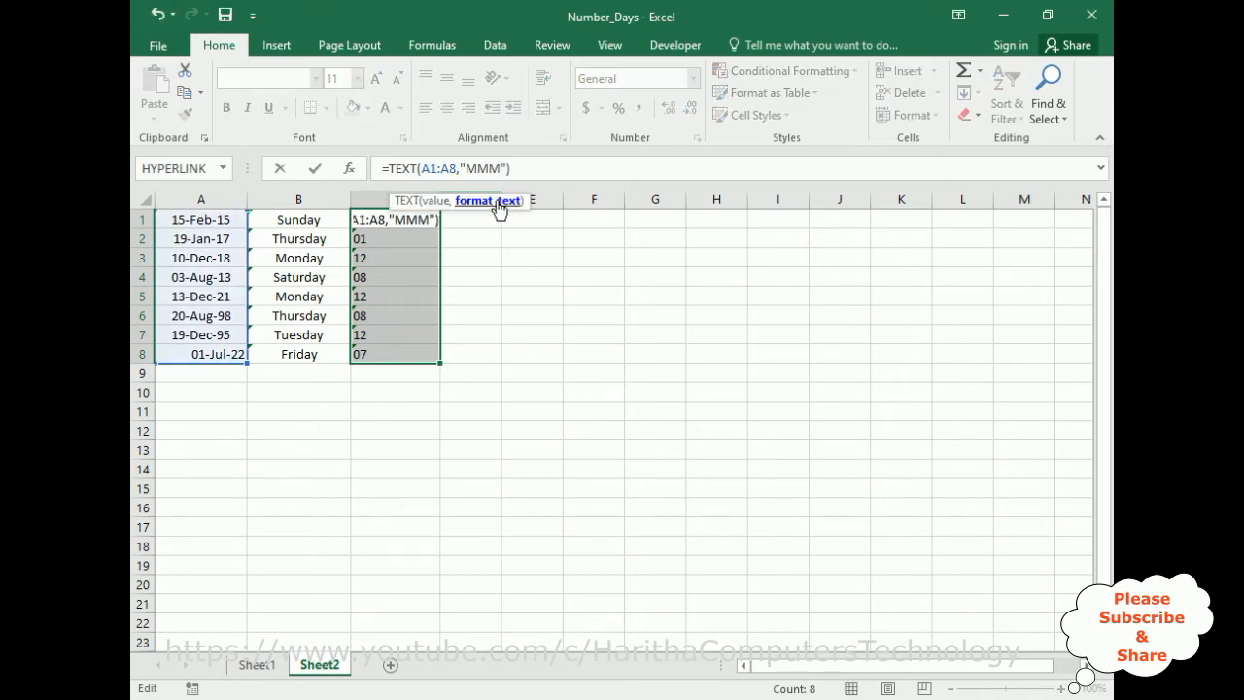
pyautogui.click(521, 174)
pyautogui.press('Return')
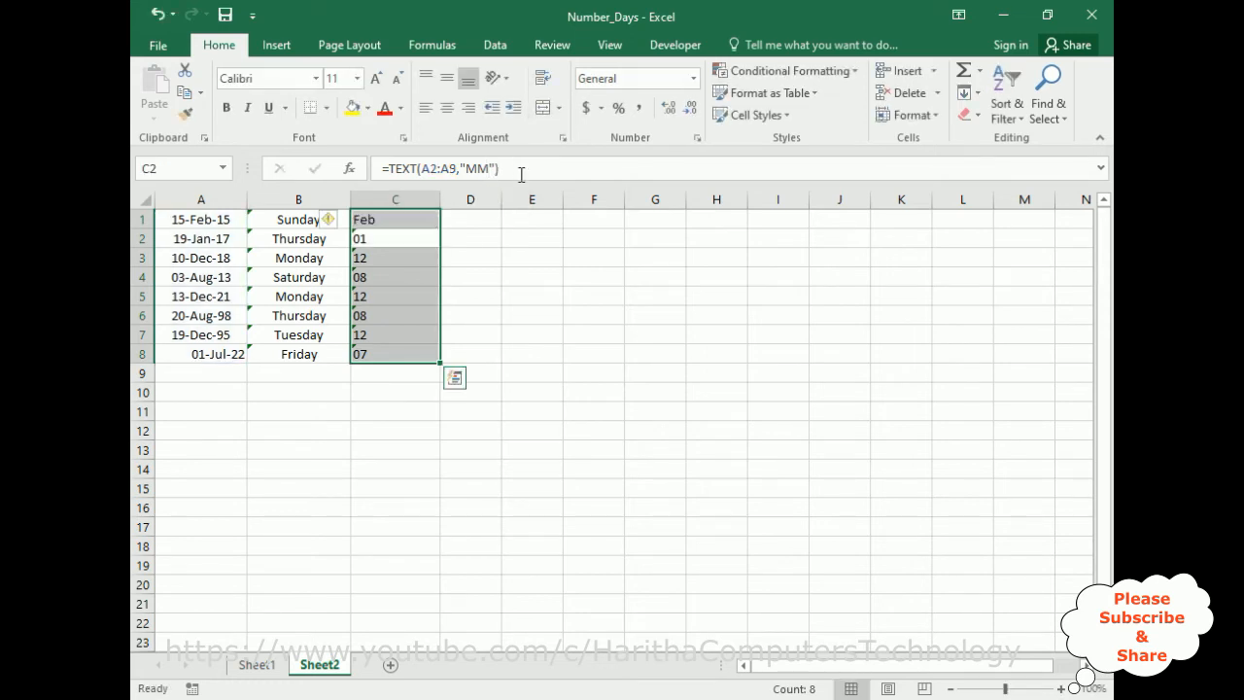
# Fill the "MMM" formula from C1 down to C8 and centre the month names in their cells.
pyautogui.click(437, 230)
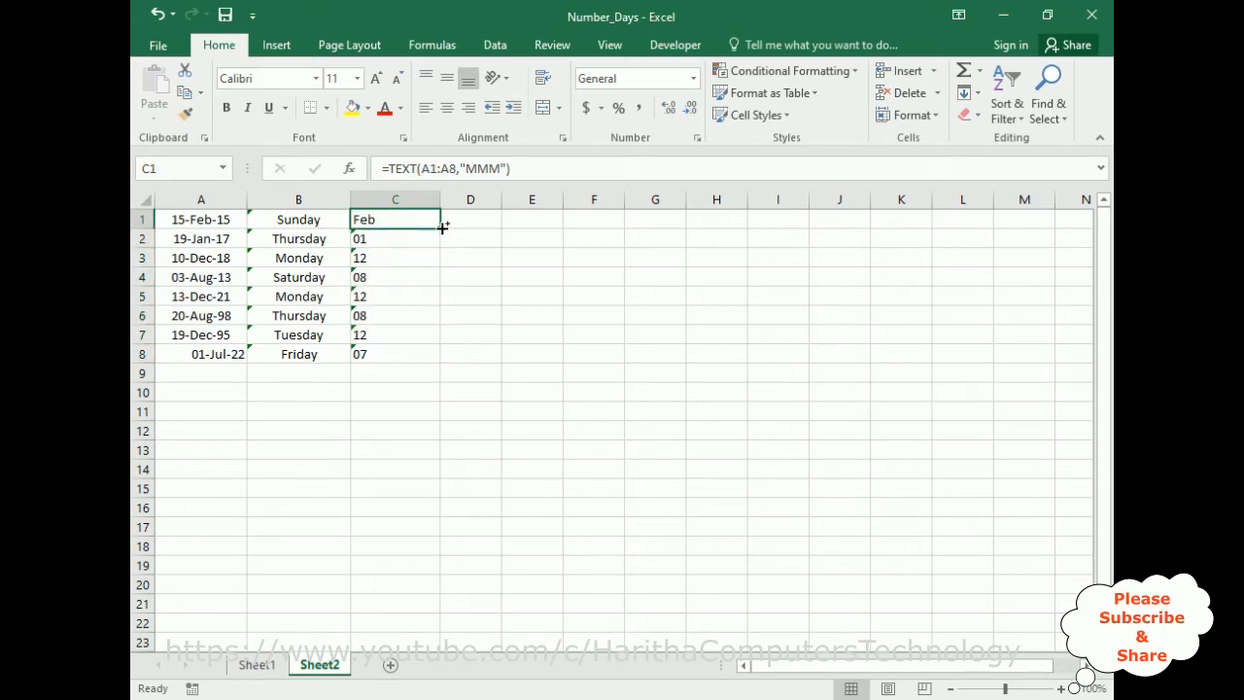
pyautogui.moveTo(442, 228); pyautogui.dragTo(445, 361)
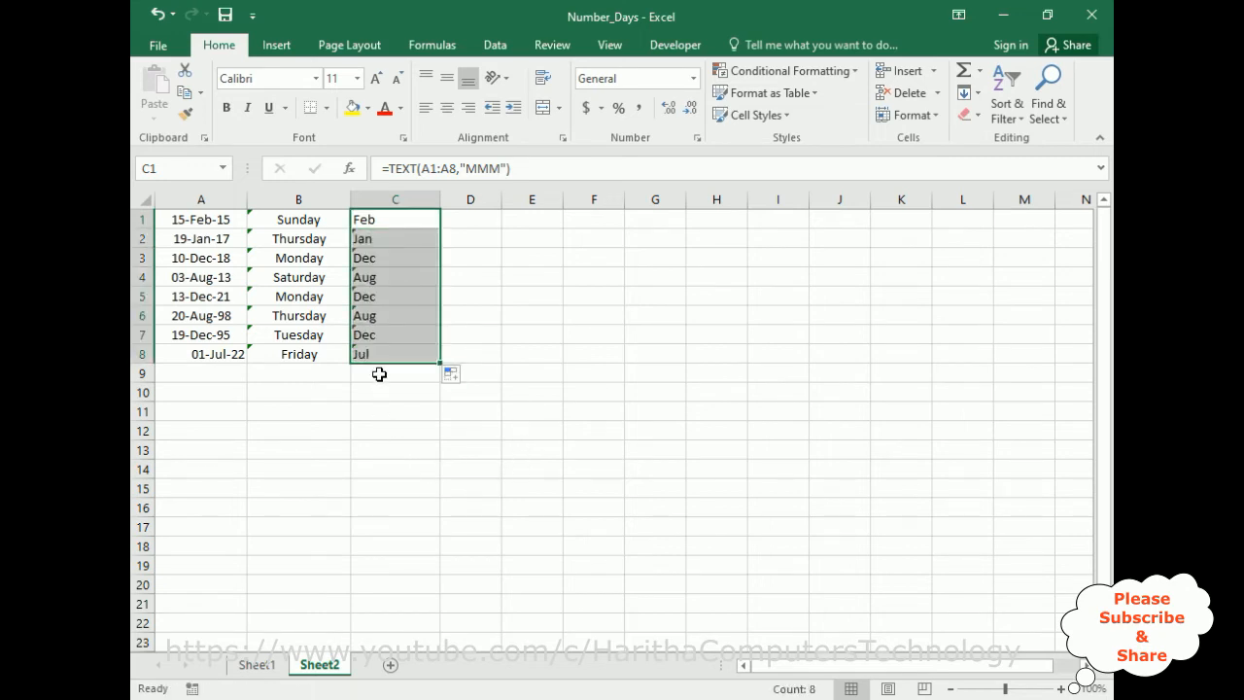
pyautogui.click(447, 107)
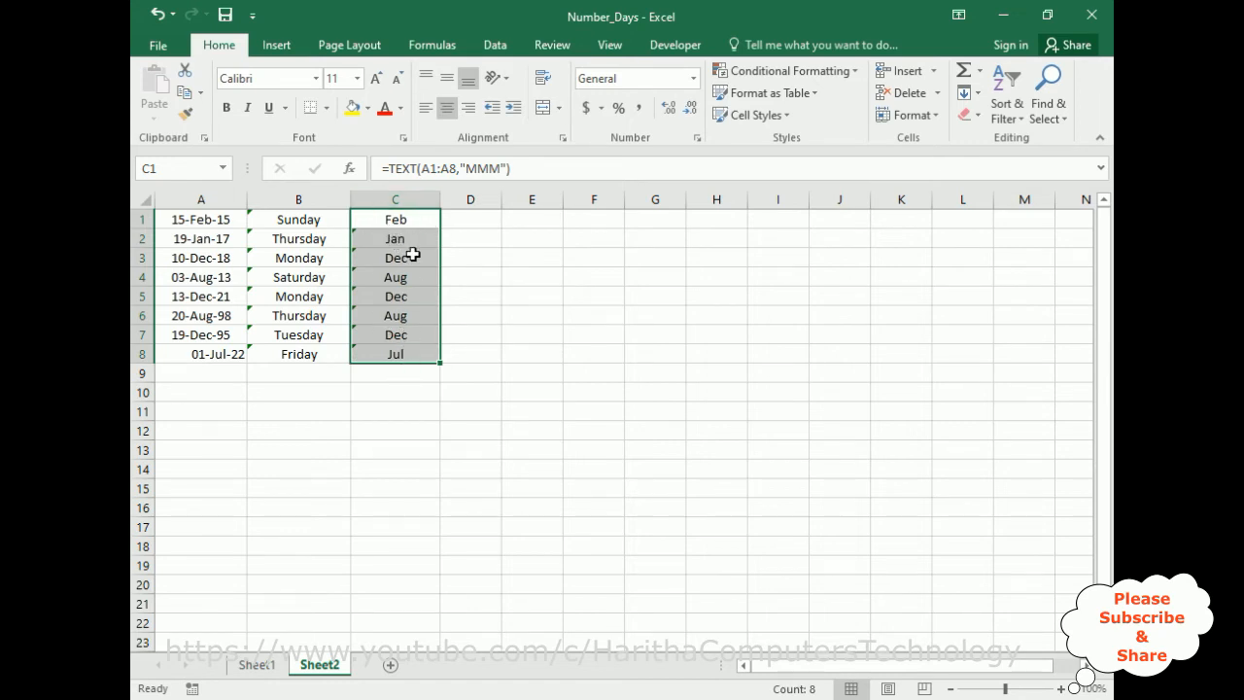
# Widen column D and enter =TEXT(A1:A8,"YYYY") in D1 to extract the year.
pyautogui.moveTo(502, 200); pyautogui.dragTo(541, 201)
pyautogui.click(508, 220)
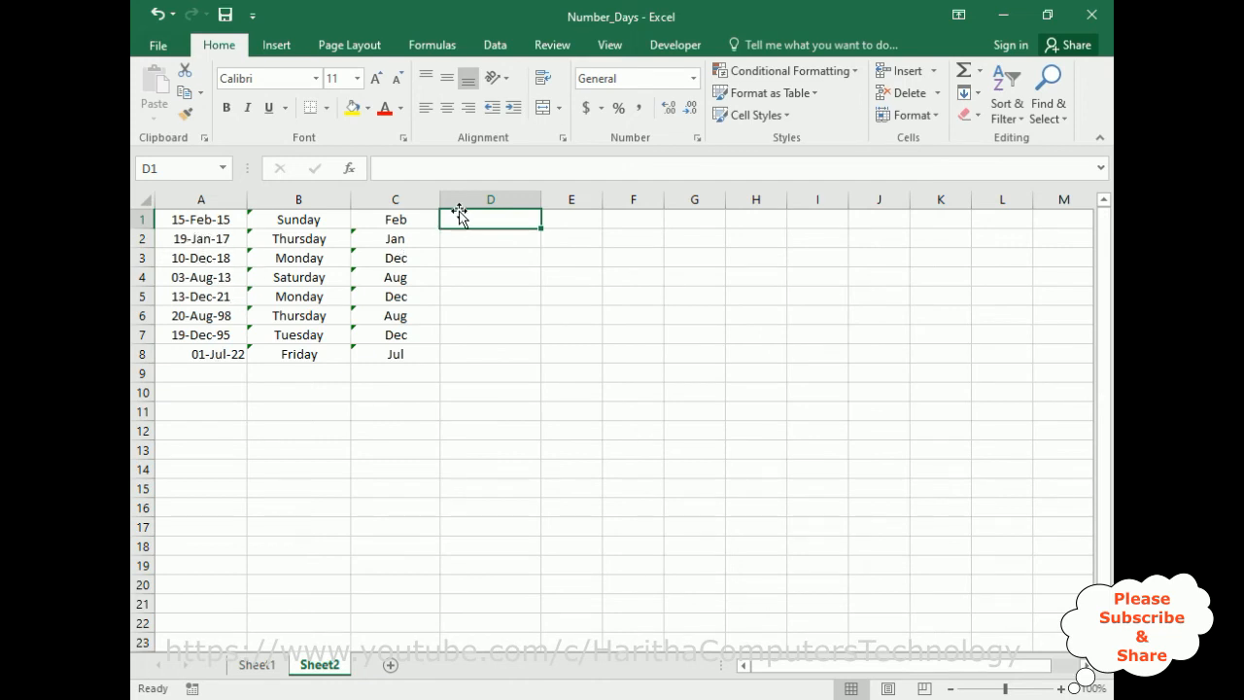
pyautogui.click(440, 169)
pyautogui.write('=TEXT(')
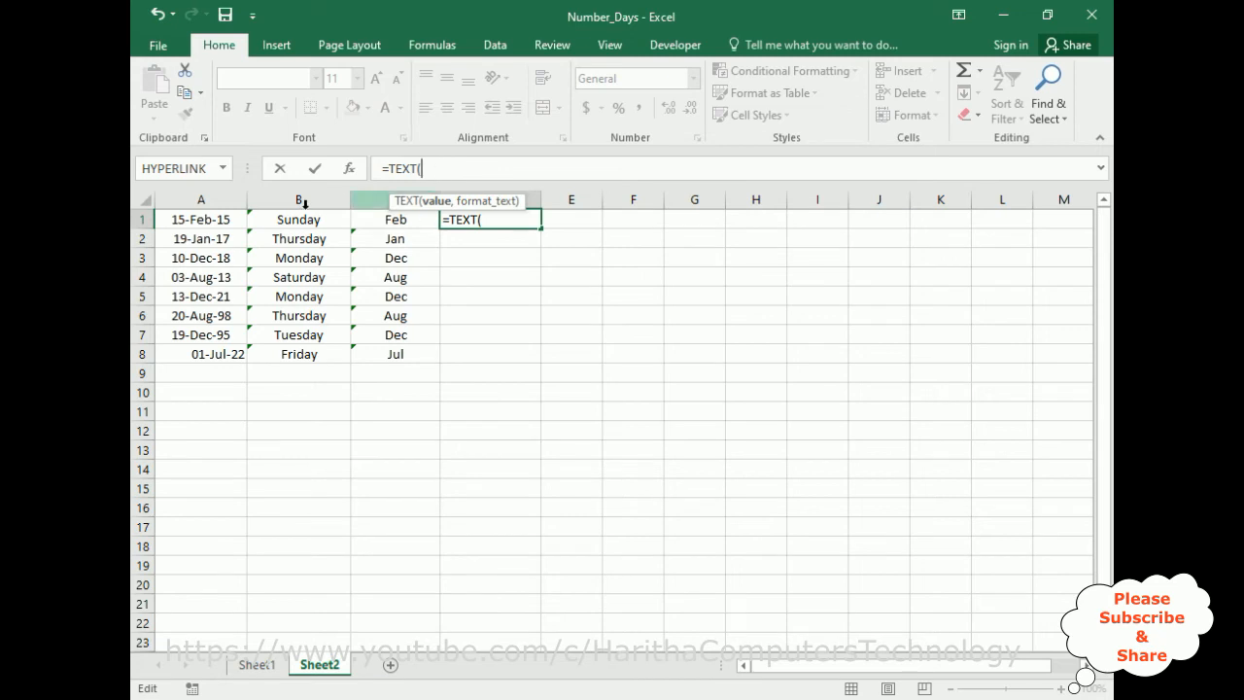
pyautogui.click(175, 225)
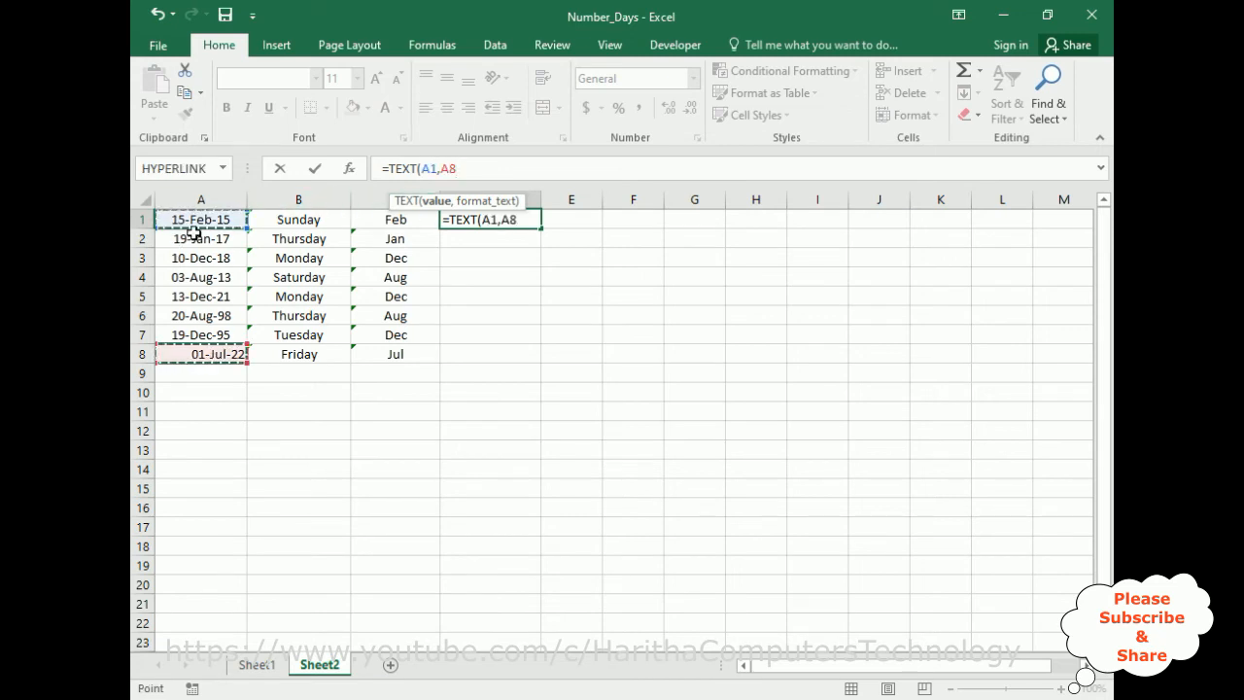
pyautogui.press('BackSpace')
pyautogui.press('BackSpace')
pyautogui.press('BackSpace')
pyautogui.keyDown('shift'); pyautogui.click(241, 355); pyautogui.keyUp('shift')
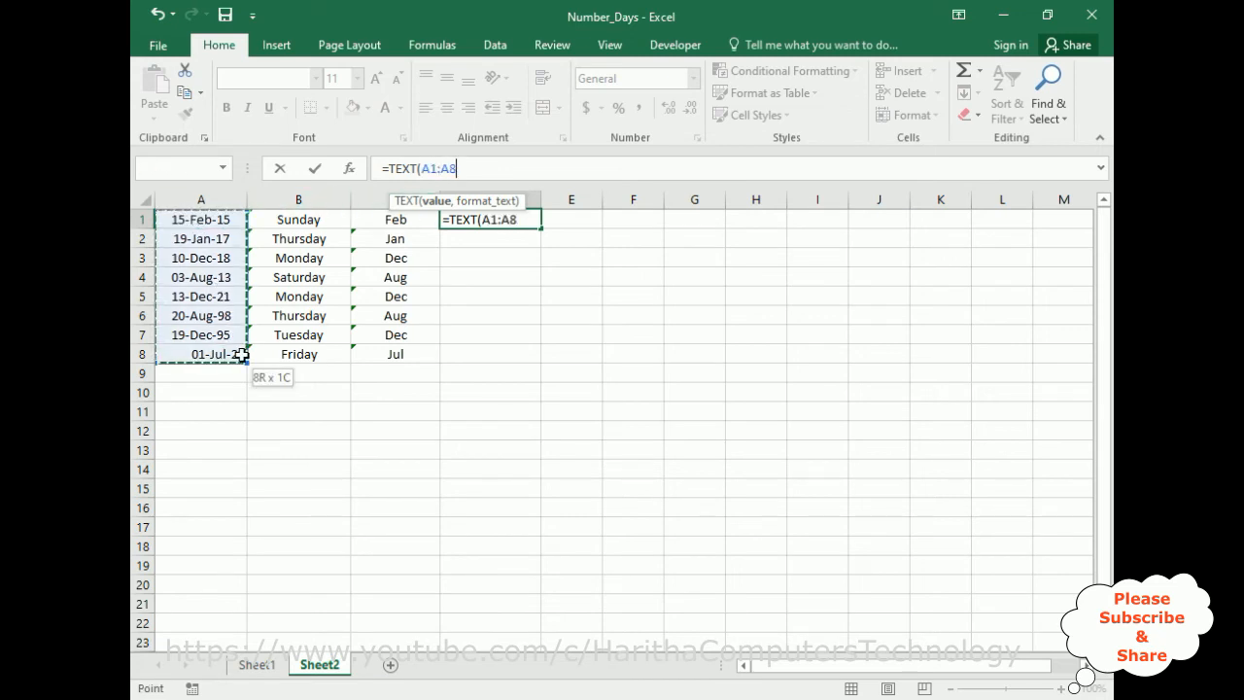
pyautogui.click(521, 222)
pyautogui.write(',')
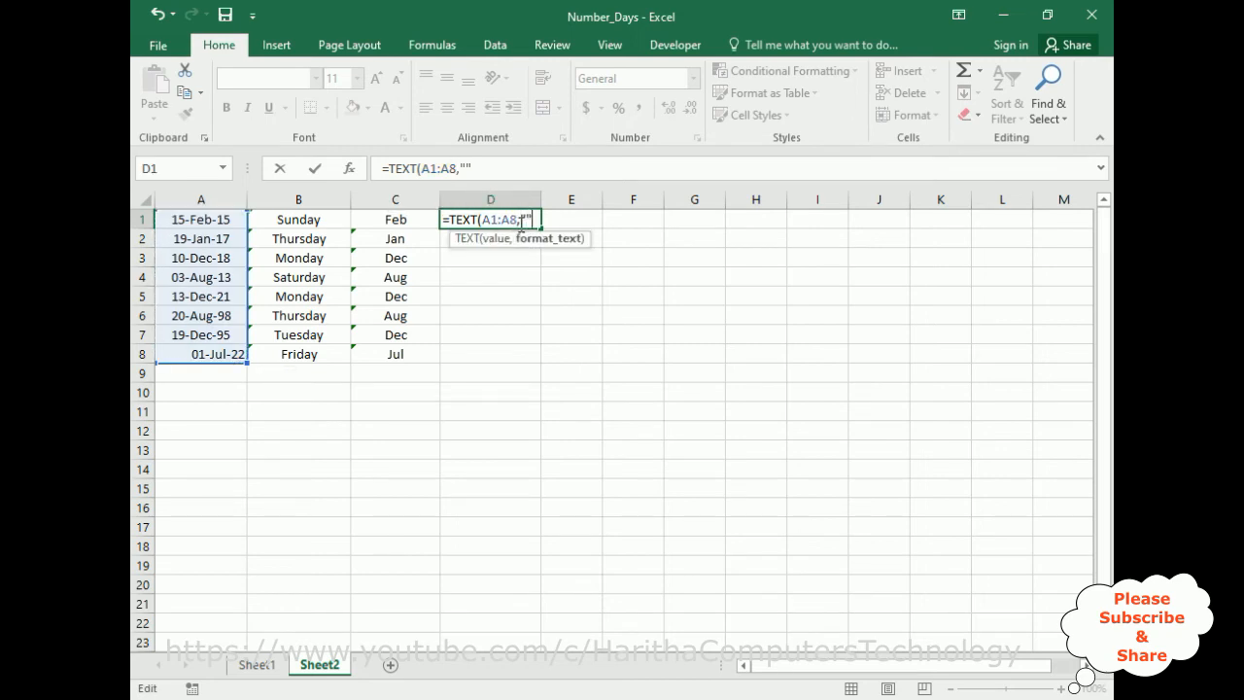
pyautogui.write('""YYYY')
pyautogui.press('Return')
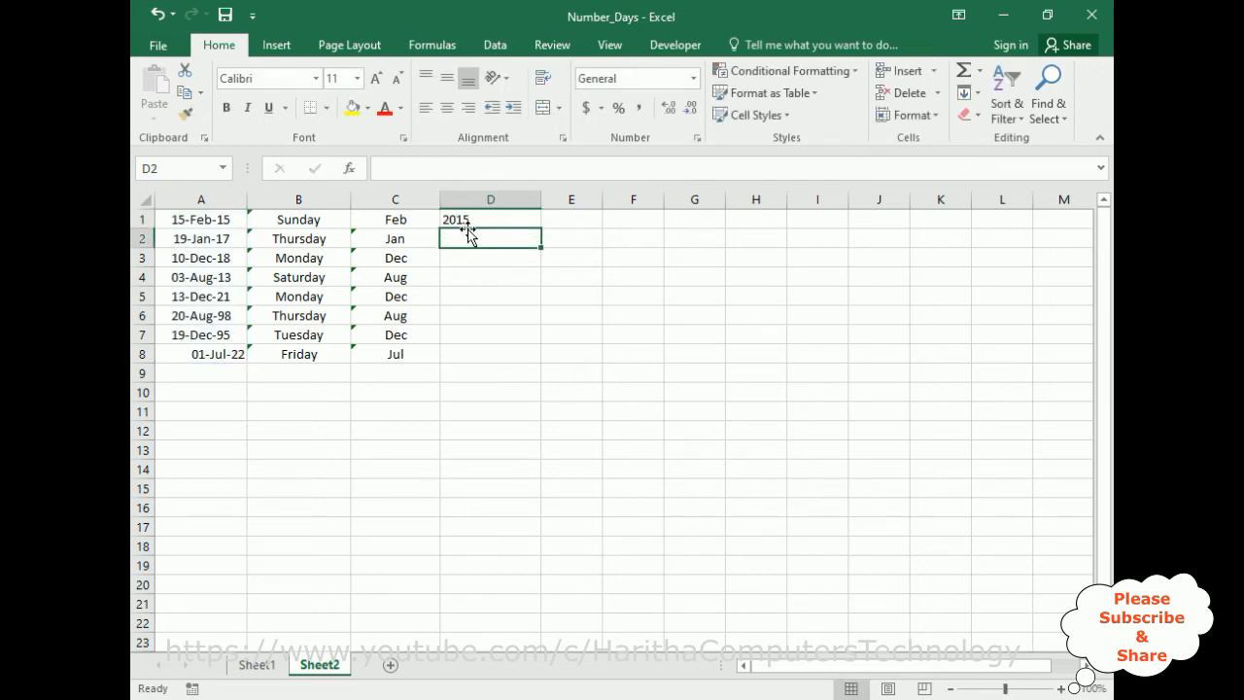
# Check the full date in A1 against the extracted year and fill D1's formula down to D8.
pyautogui.click(203, 221)
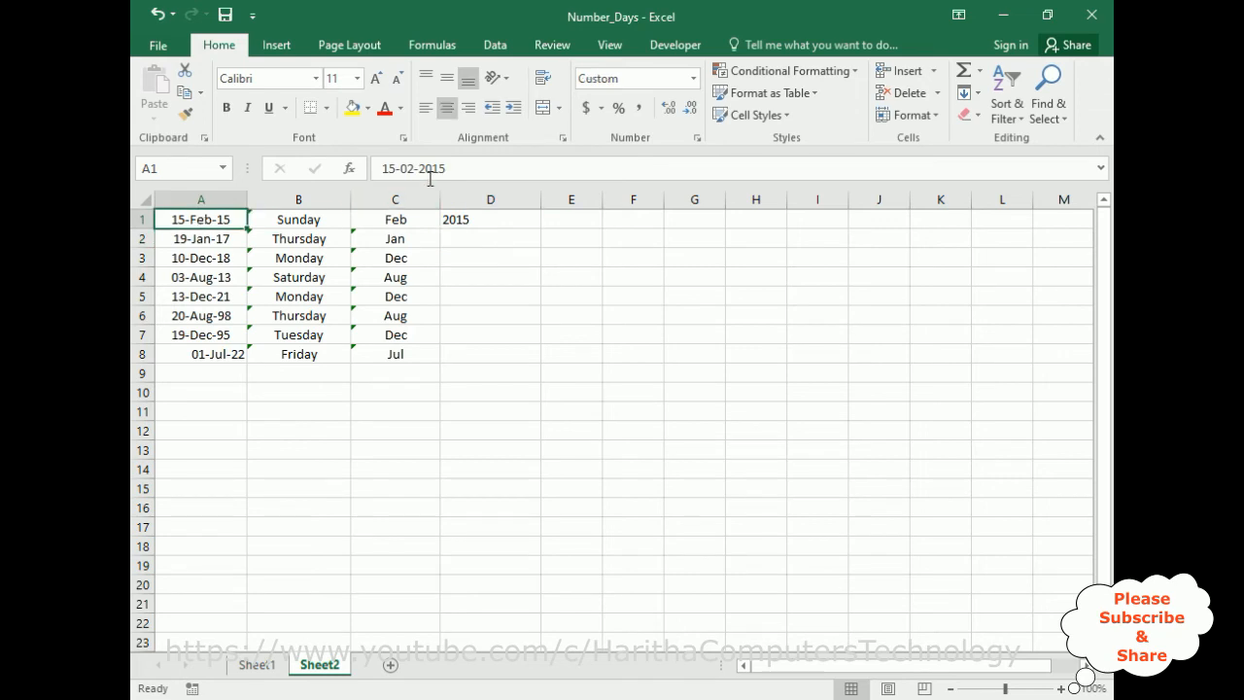
pyautogui.click(486, 224)
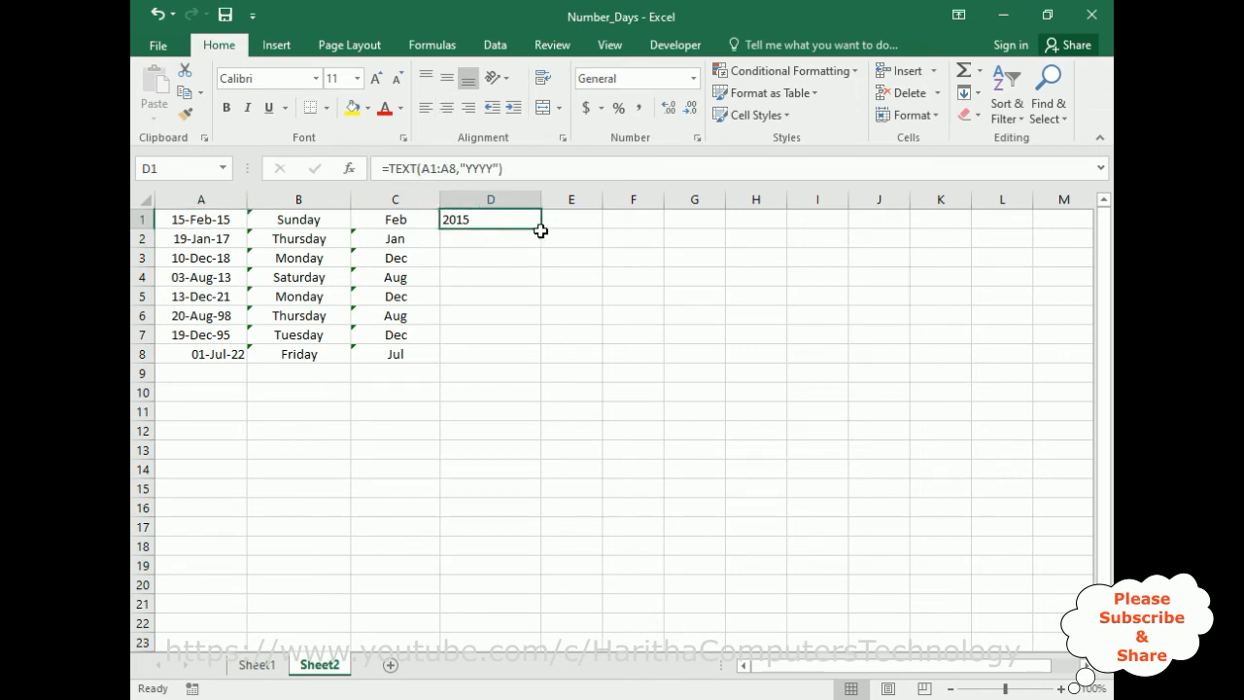
pyautogui.moveTo(541, 226); pyautogui.dragTo(535, 357)
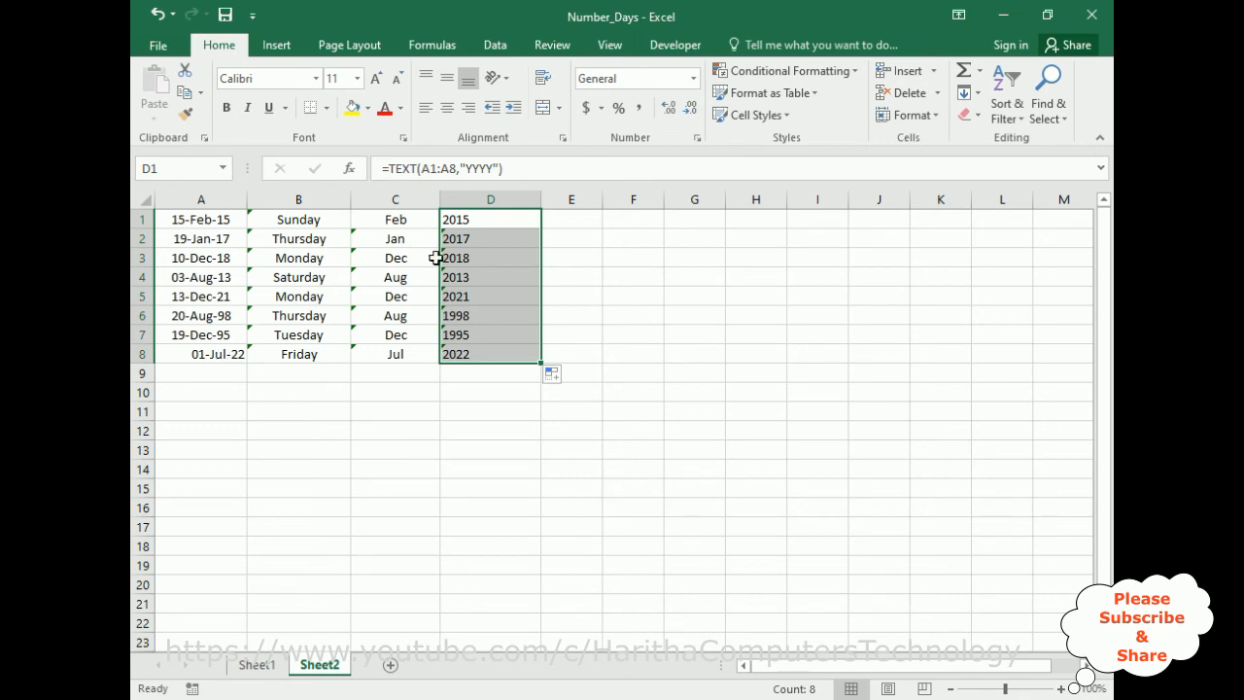
# Enter a TEXT formula in E1 for the range A1:A8 with an empty format code, =TEXT(A1:A8,"").
pyautogui.click(568, 221)
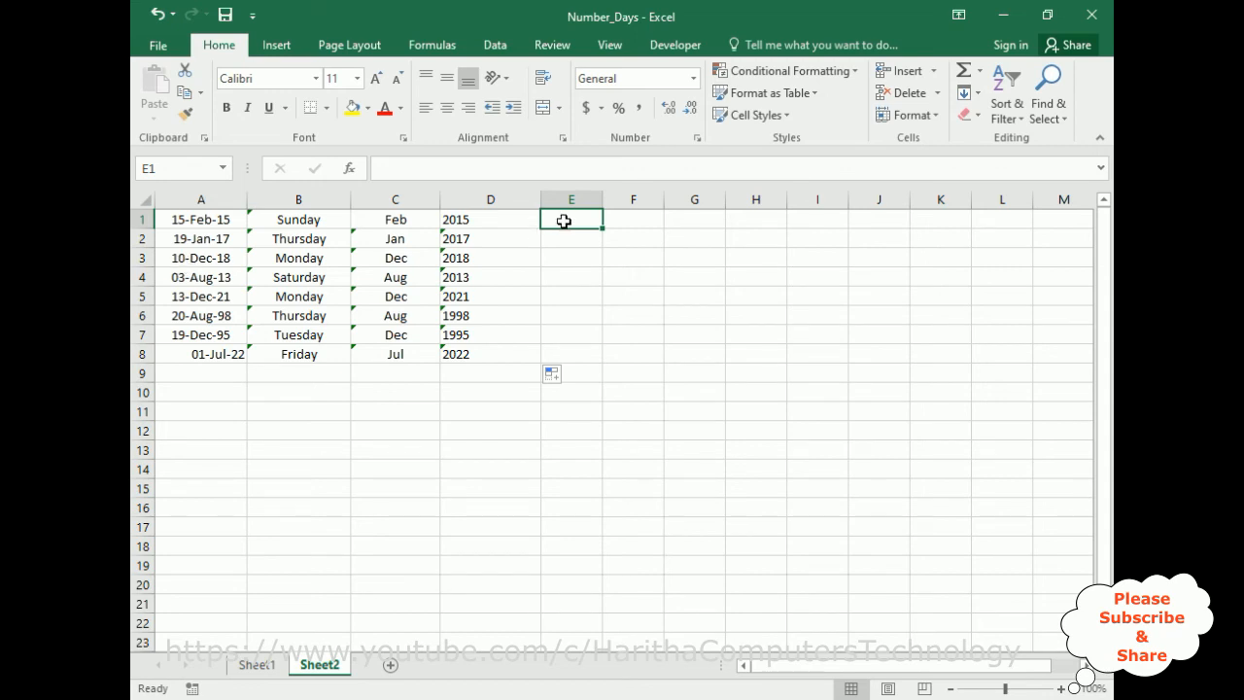
pyautogui.write('=T')
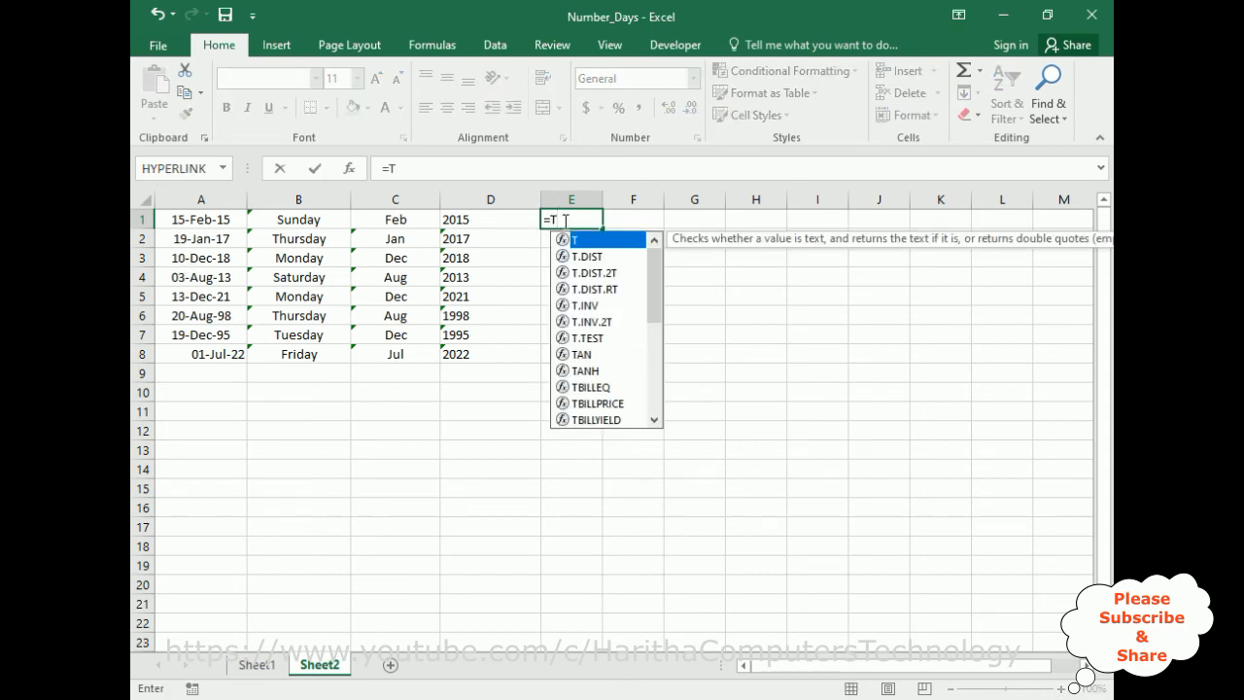
pyautogui.write('EXT(')
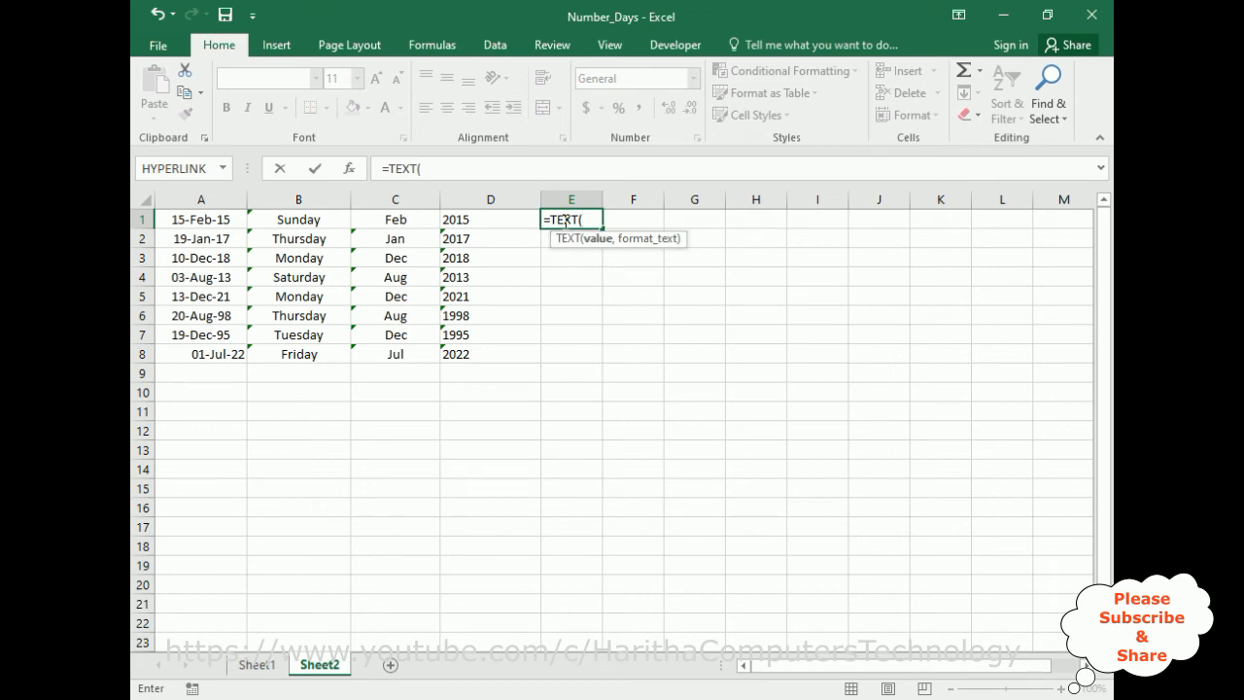
pyautogui.click(173, 220)
pyautogui.write(',')
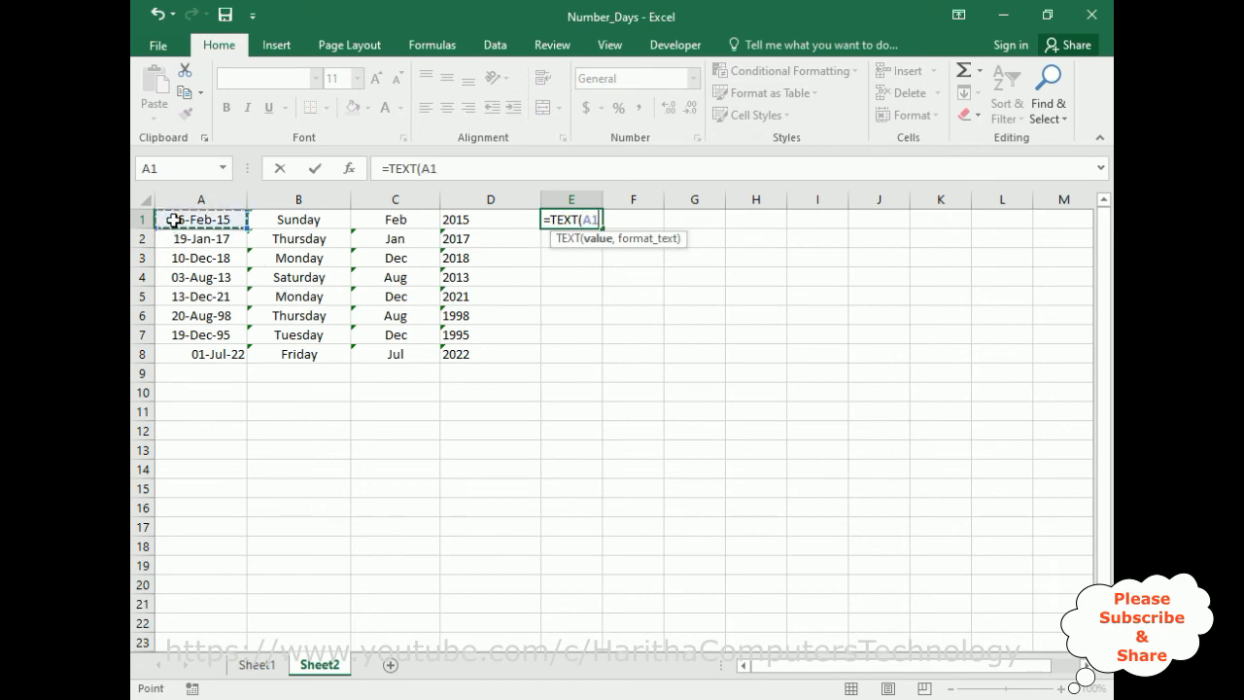
pyautogui.click(235, 358)
pyautogui.press('BackSpace')
pyautogui.press('BackSpace')
pyautogui.press('BackSpace')
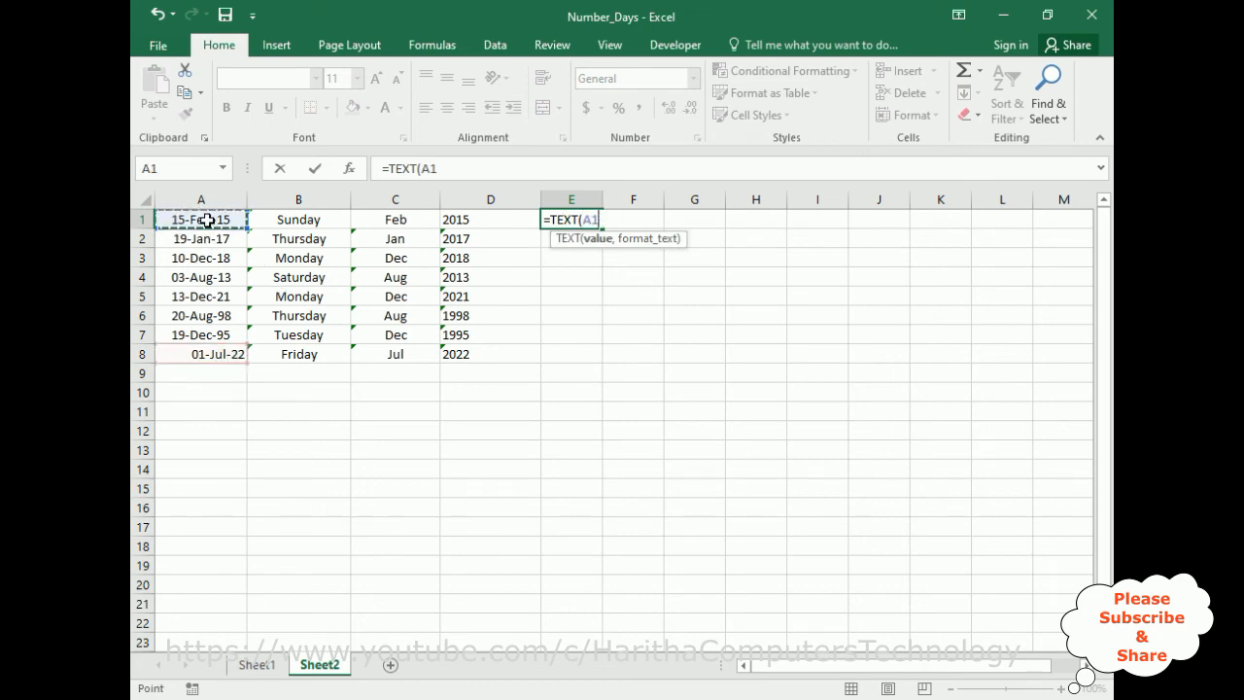
pyautogui.keyDown('shift'); pyautogui.click(237, 354); pyautogui.keyUp('shift')
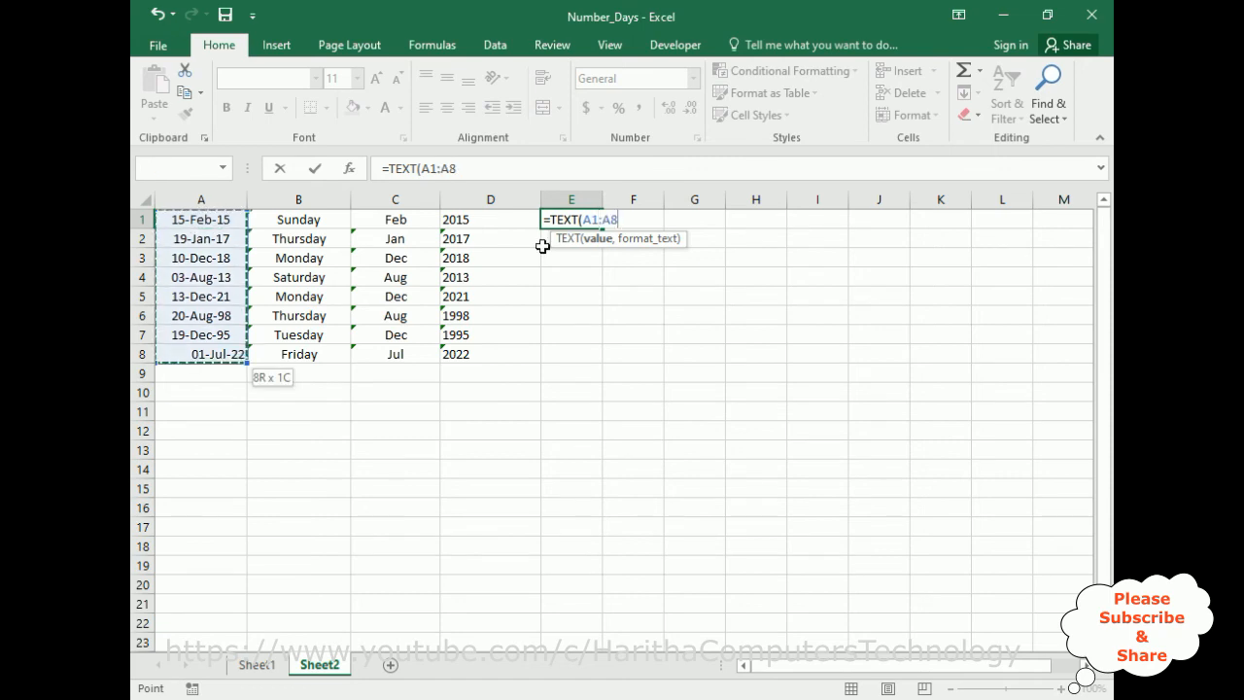
pyautogui.write(',')
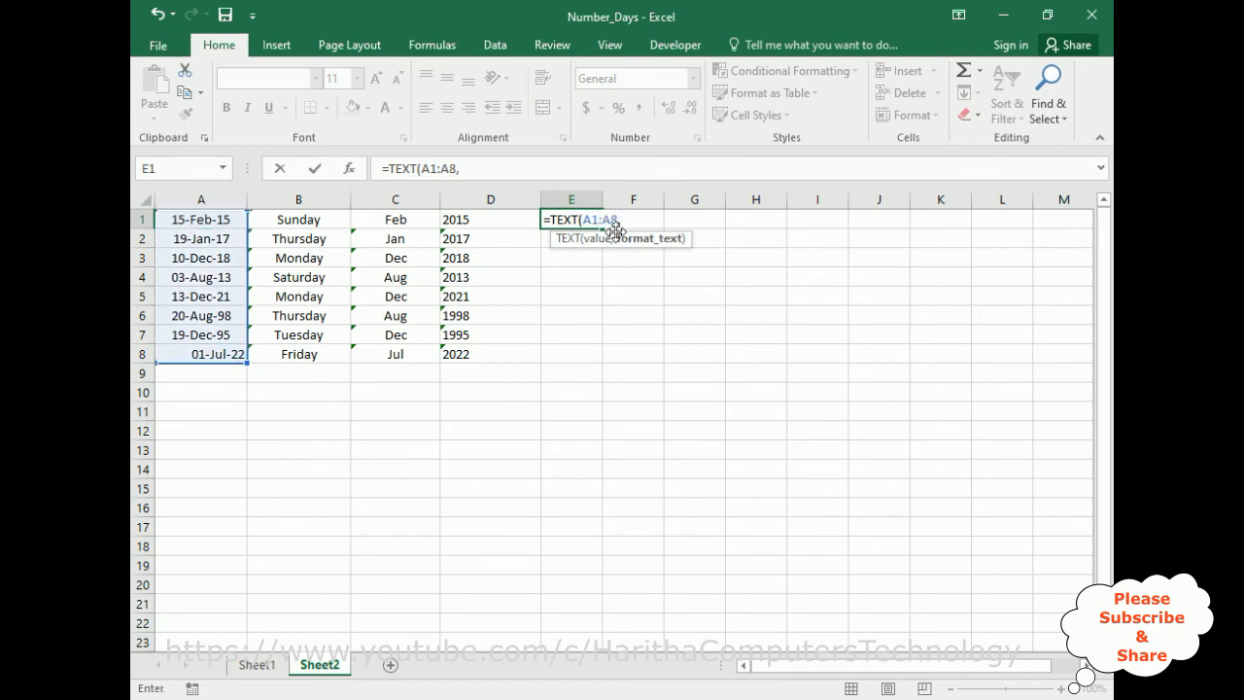
pyautogui.press('Left')
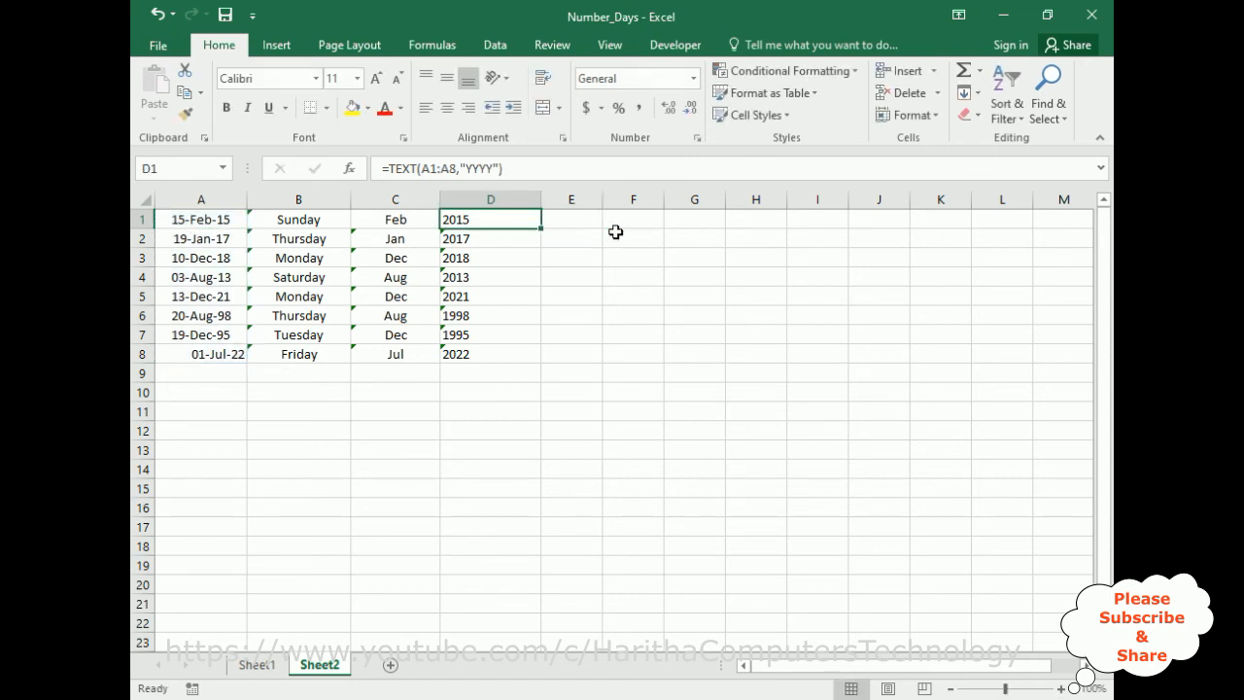
pyautogui.press('Right')
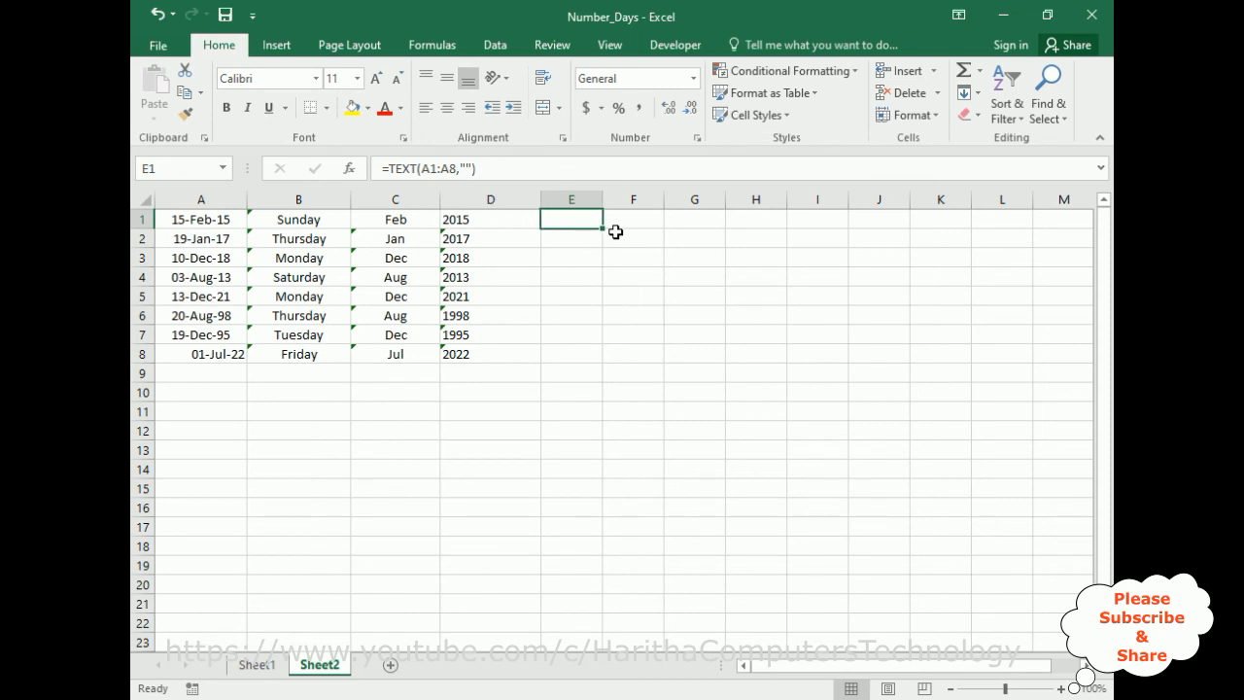
# Set the format code in E1's TEXT formula to "DD" and fill the formula down to E8.
pyautogui.click(467, 169)
pyautogui.write('DD')
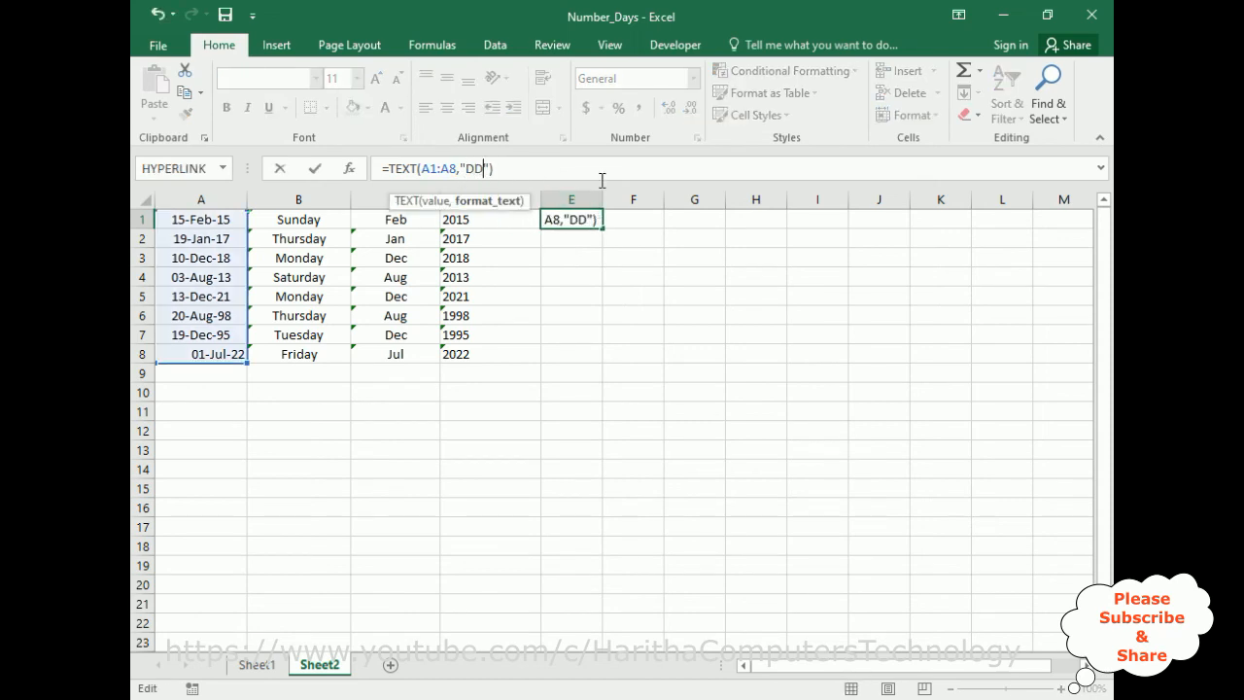
pyautogui.click(551, 168)
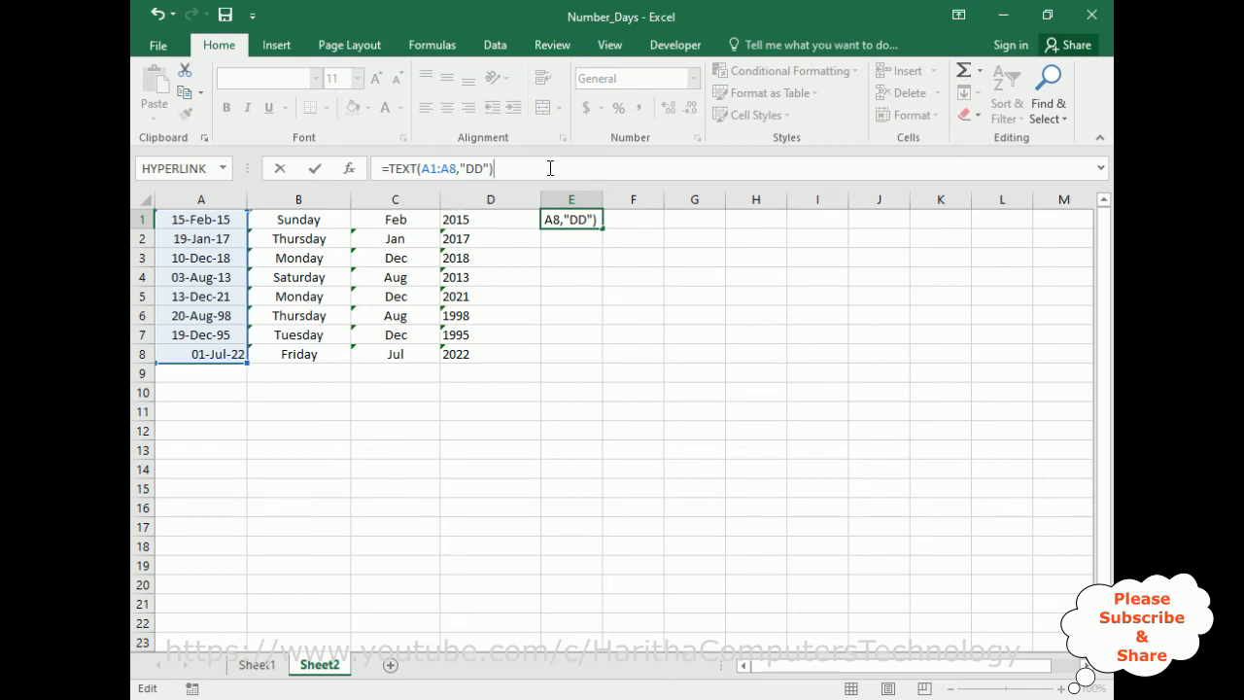
pyautogui.press('Return')
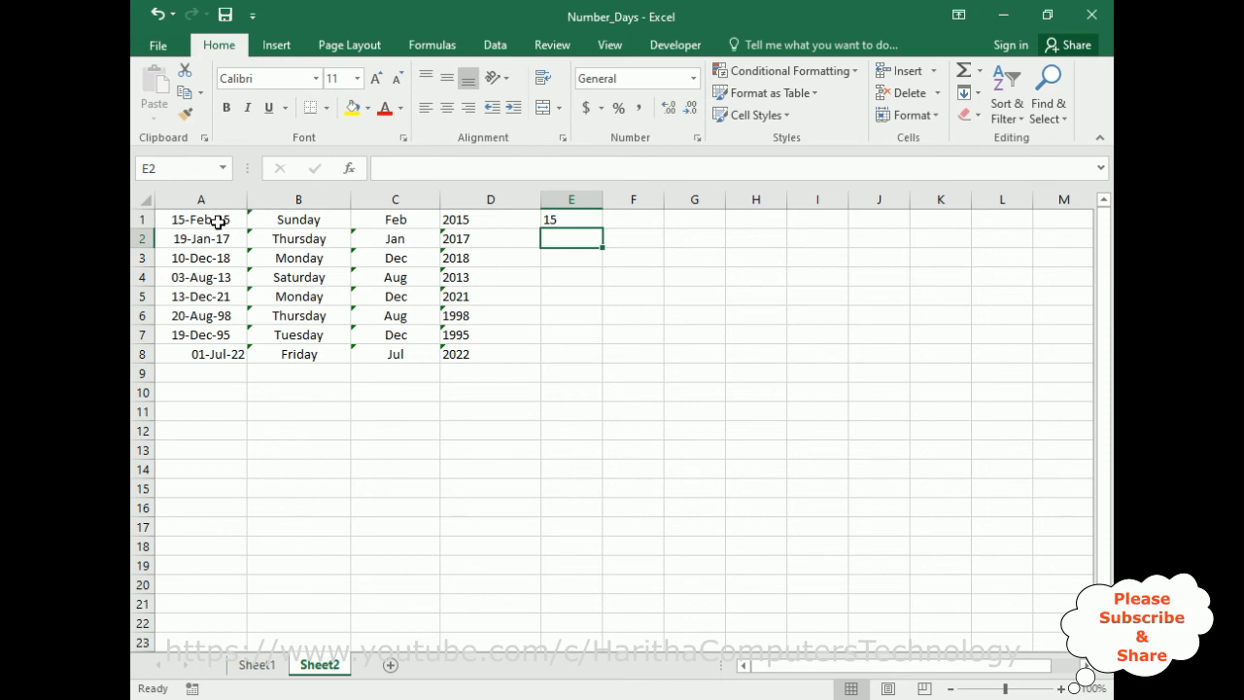
pyautogui.click(575, 222)
pyautogui.moveTo(603, 228); pyautogui.dragTo(599, 371)
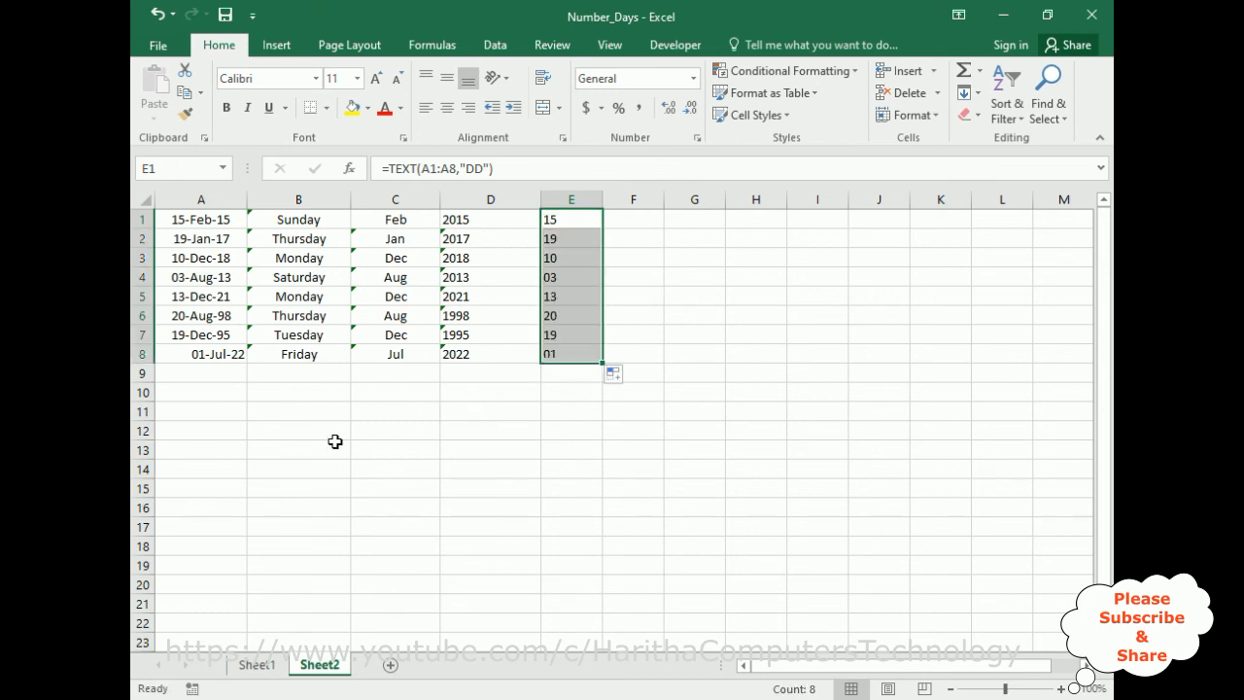